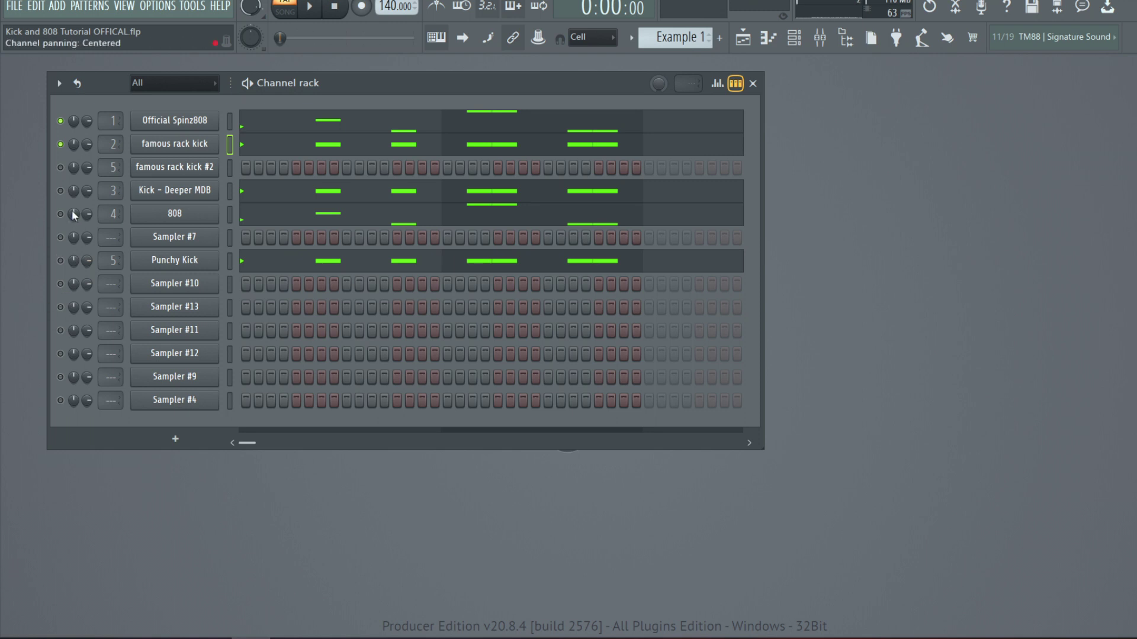
Enable only the 808 and Kick - Deeper MDB channels and play the Example 1 pattern to hear them together
right_click(60, 213)
click(60, 191)
click(312, 9)
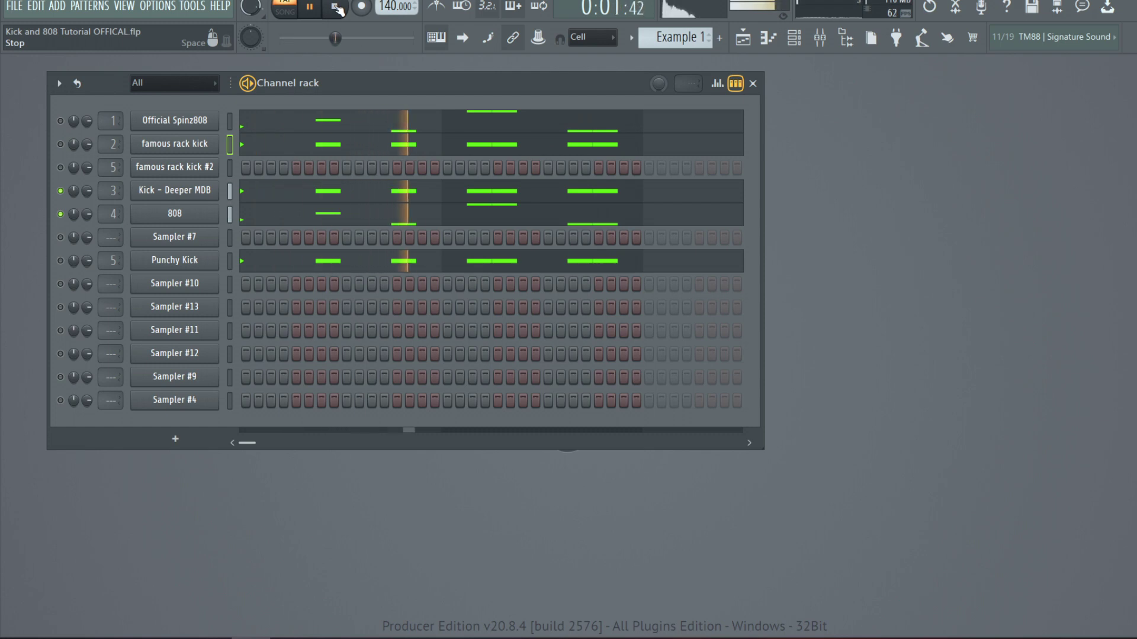
click(337, 9)
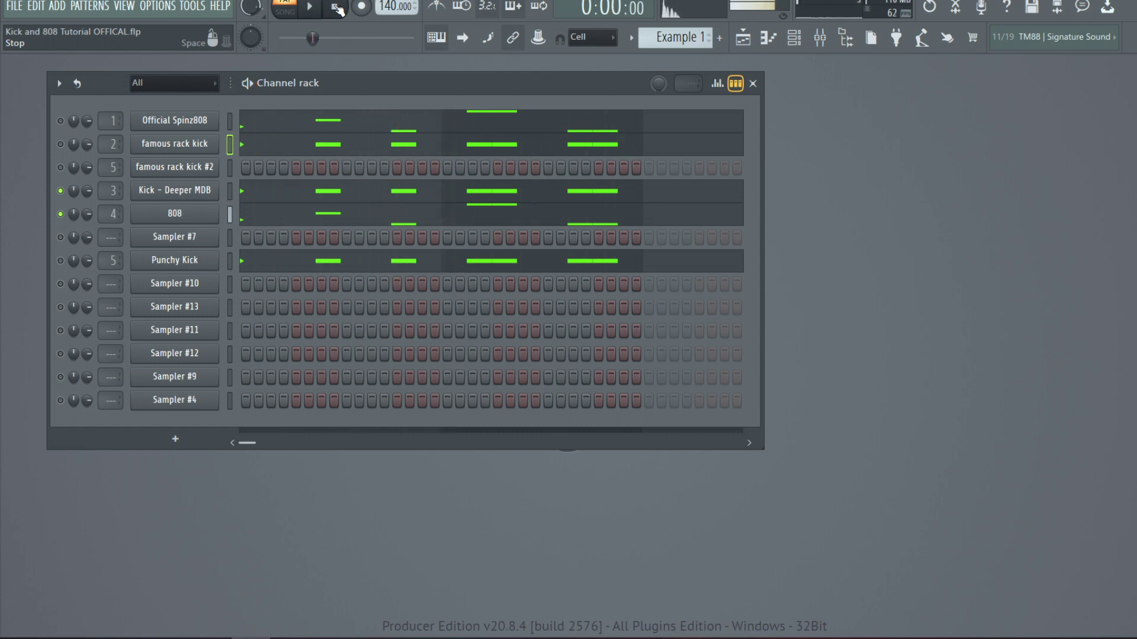
Open the 808 channel's notes in the piano roll, highlight the G5 pair, clear the selection and play the pattern
click(536, 212)
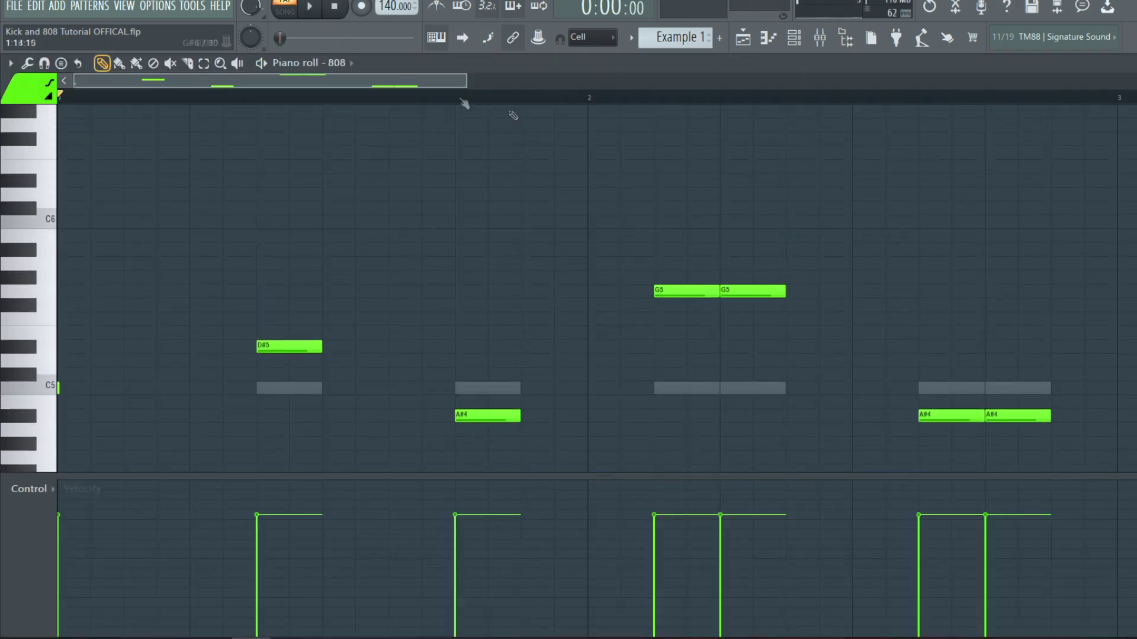
click(204, 63)
drag(565, 201, 891, 377)
click(149, 178)
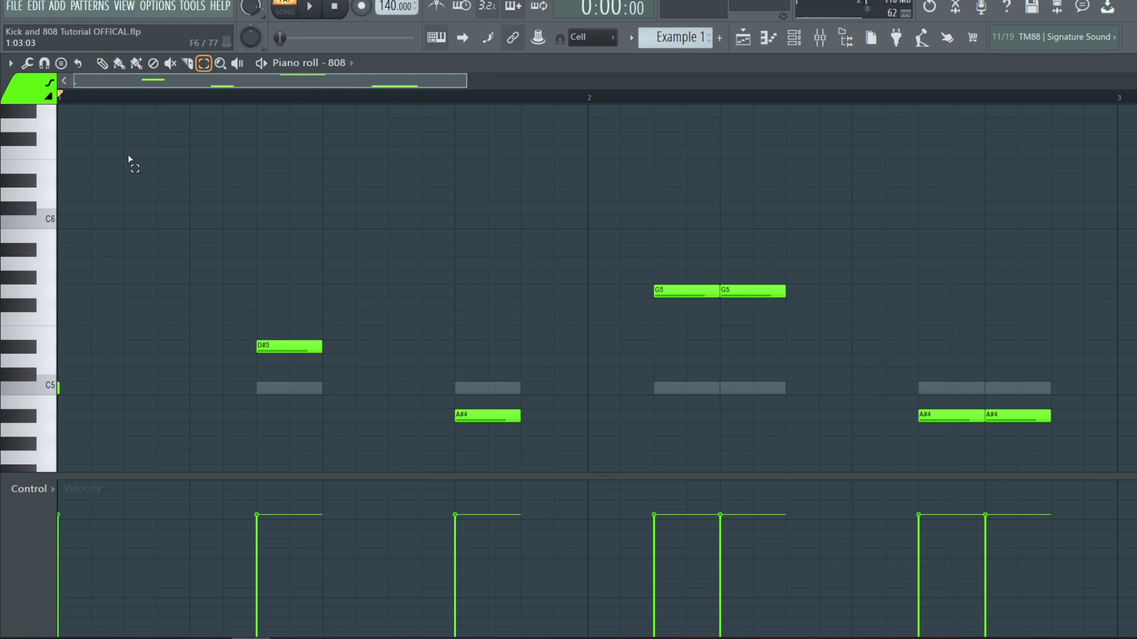
key(space)
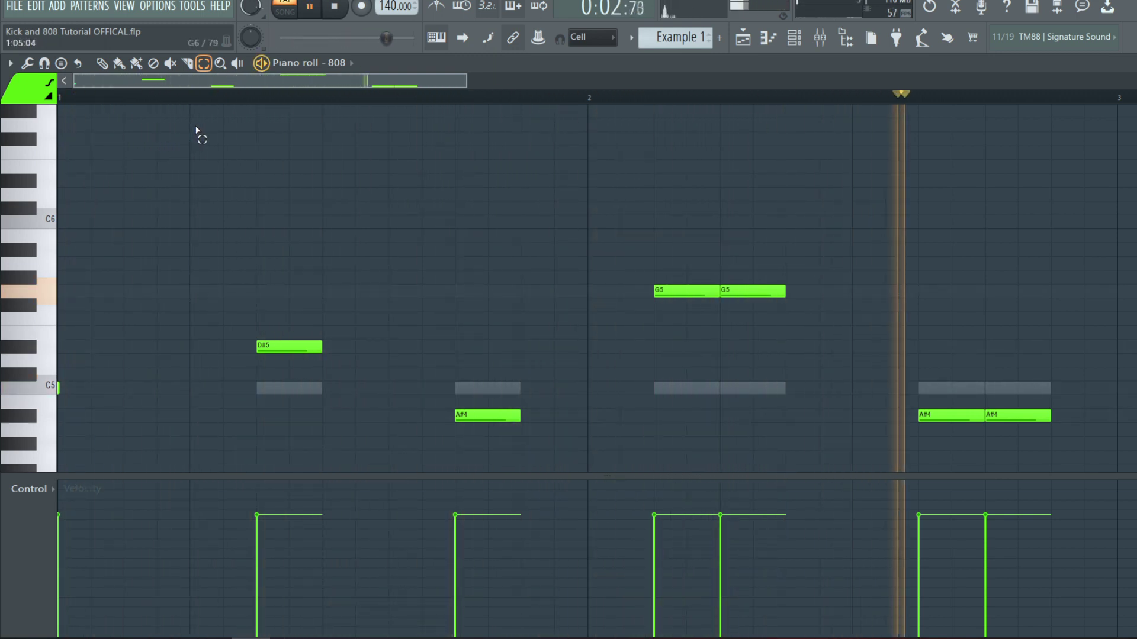
key(space)
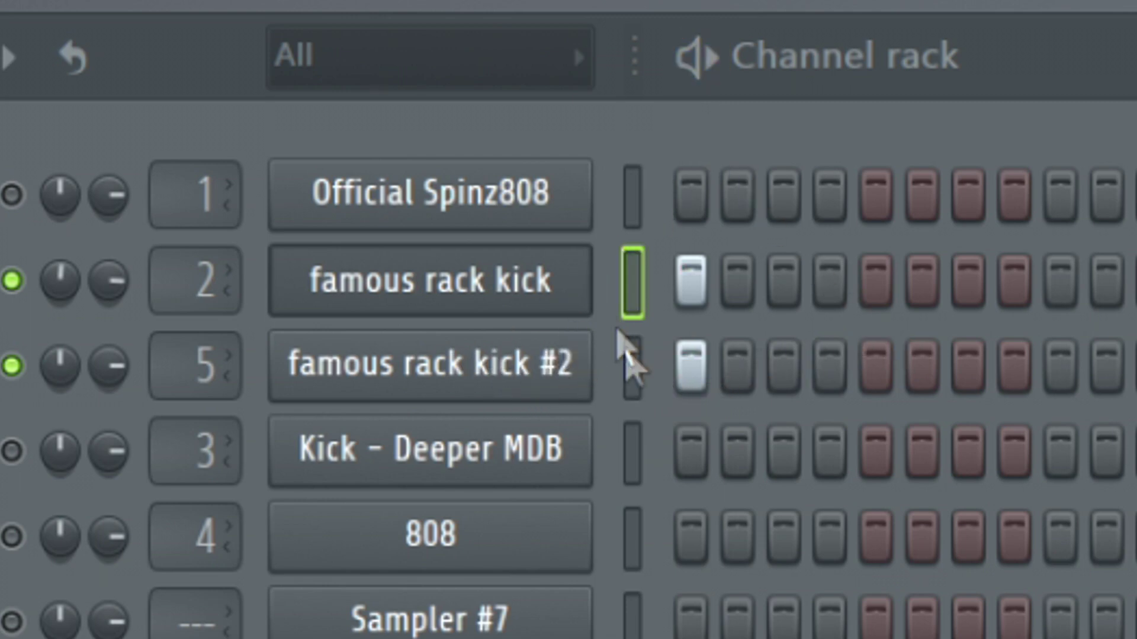
Fine-tune the time-stretching pitch of the famous rack kick #2 sample in small amounts
click(510, 397)
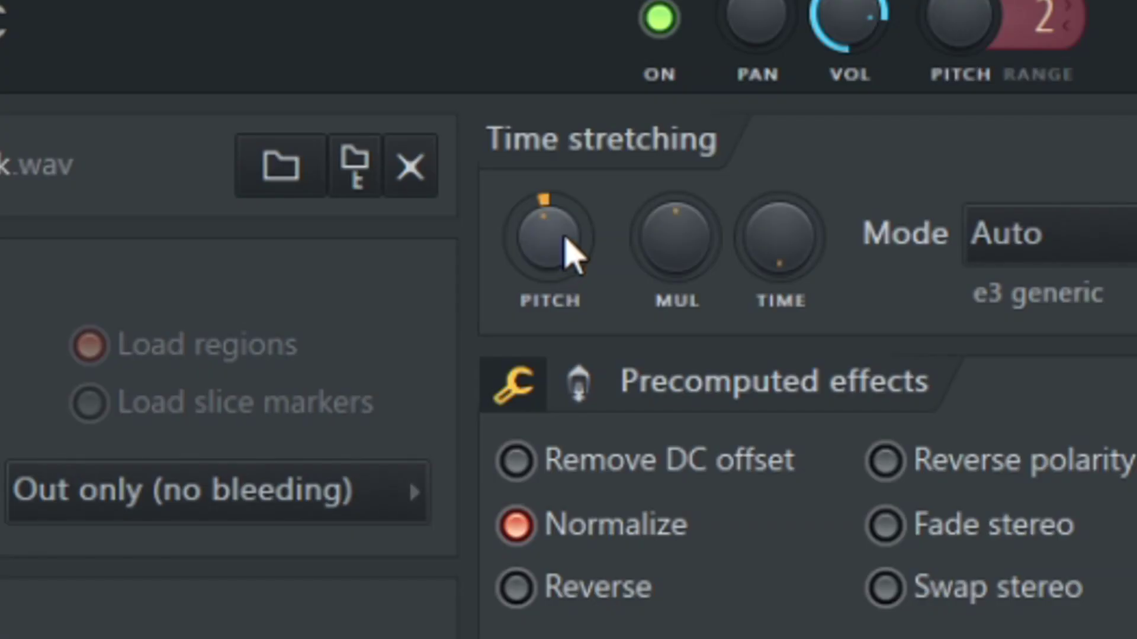
drag(566, 252, 565, 260)
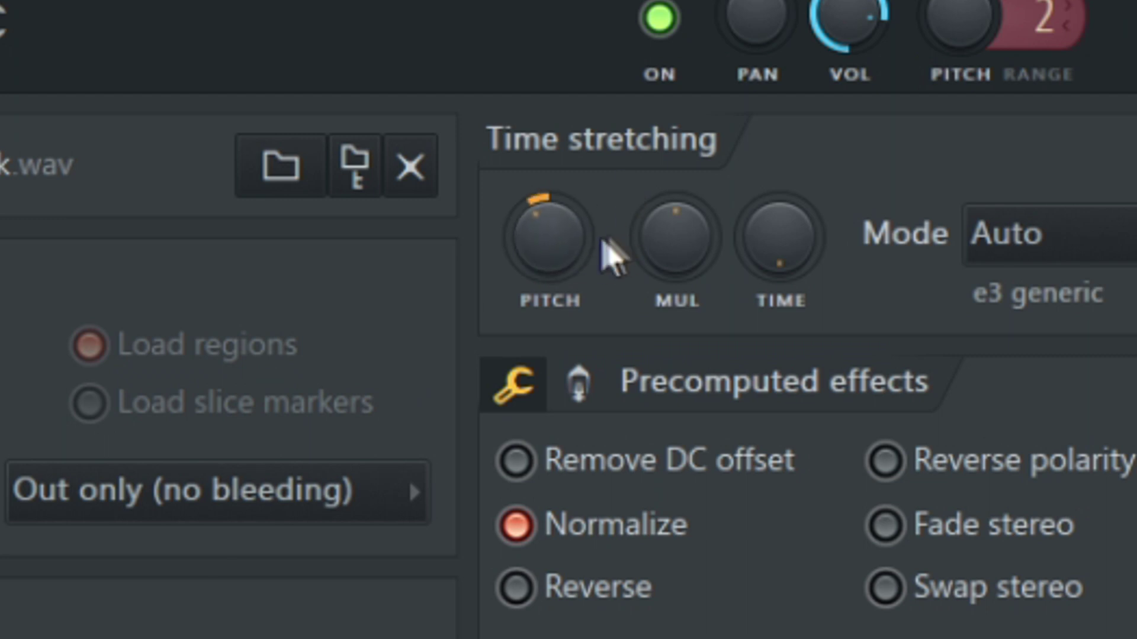
mouse_move(563, 266)
mouse_down()
mouse_move(563, 290)
mouse_move(556, 256)
mouse_up()
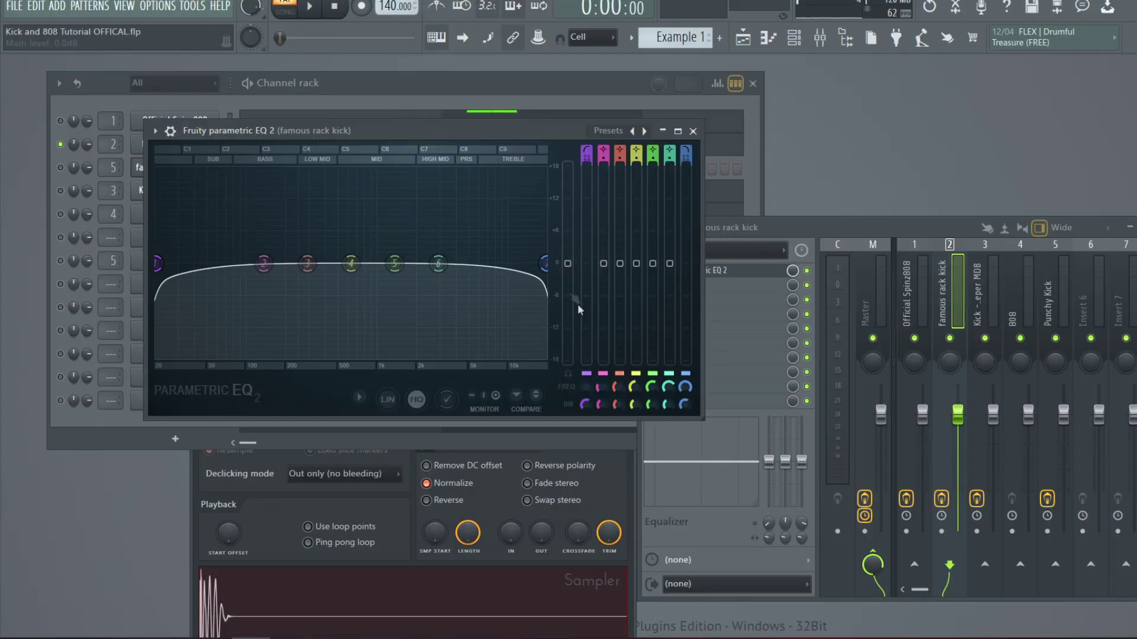
Lower EQ band 7 on the famous rack kick to just above band 2 and play the pattern to examine its low frequencies
drag(544, 263, 274, 263)
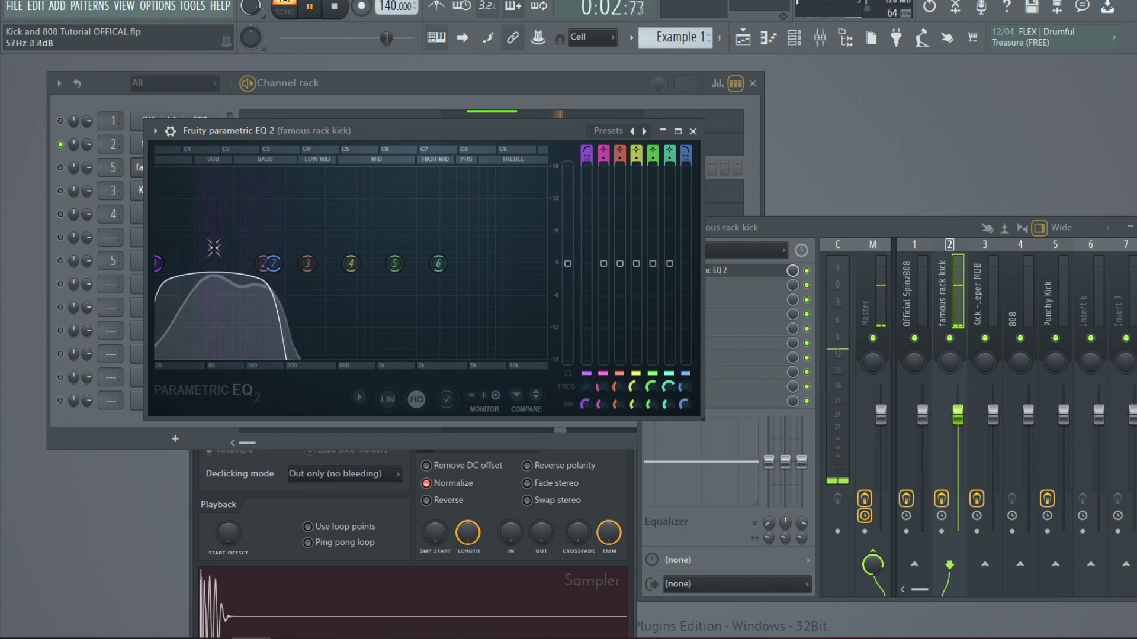
key(space)
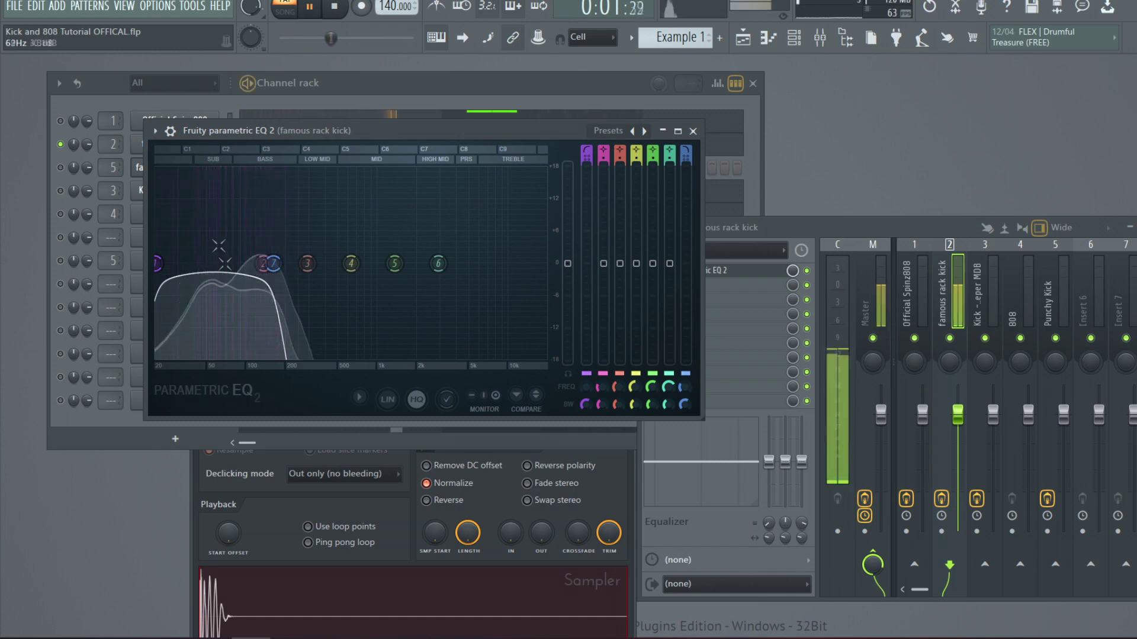
key(space)
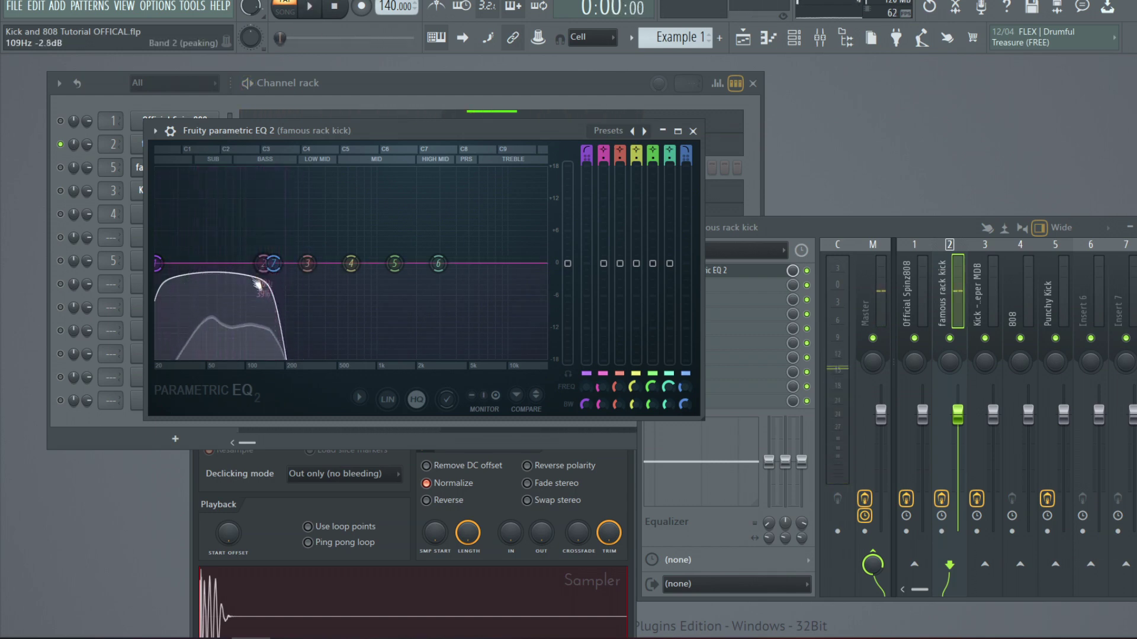
Play Official Spinz808 through its parametric EQ and examine where its low frequencies peak
key(Up)
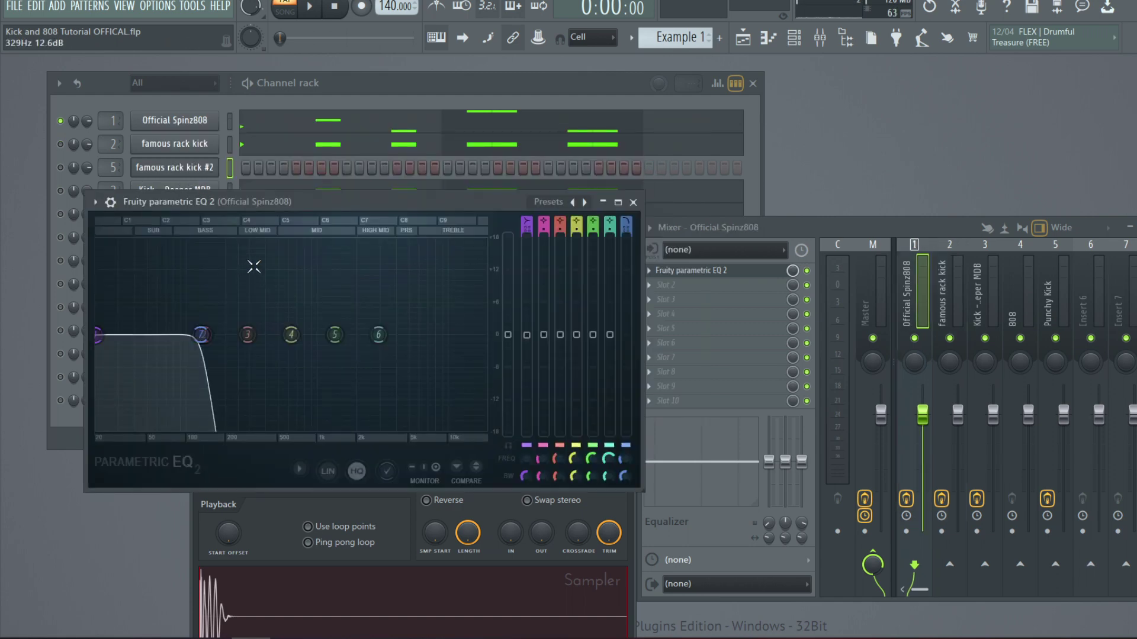
key(space)
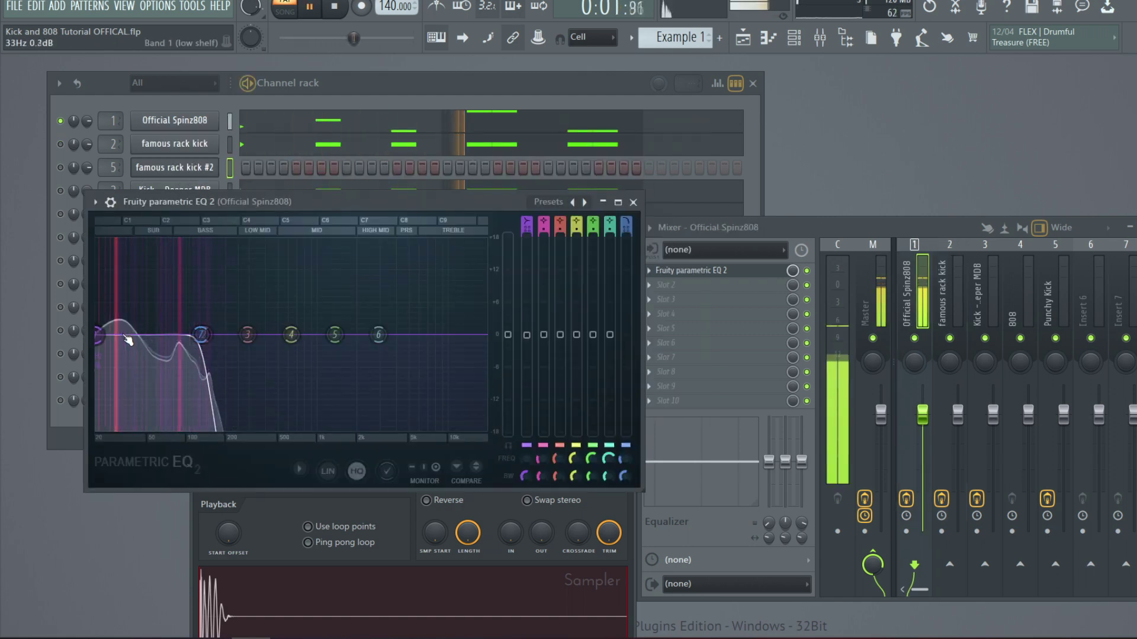
key(space)
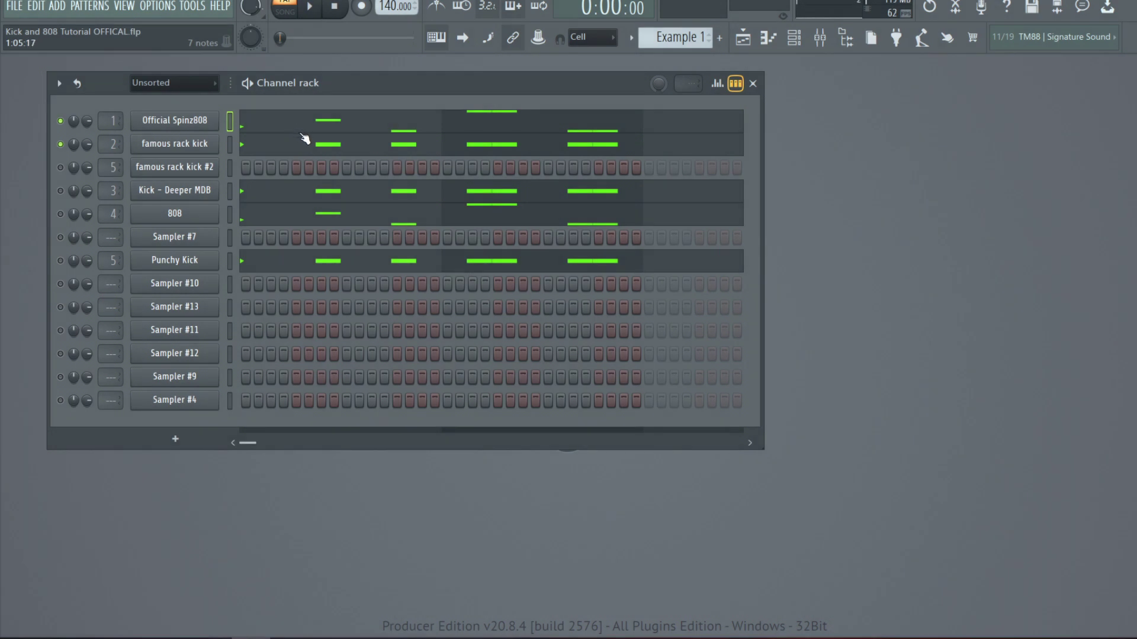
Move the two G5 notes in the Official Spinz808 piano roll down one octave to G4 and play the pattern
click(419, 127)
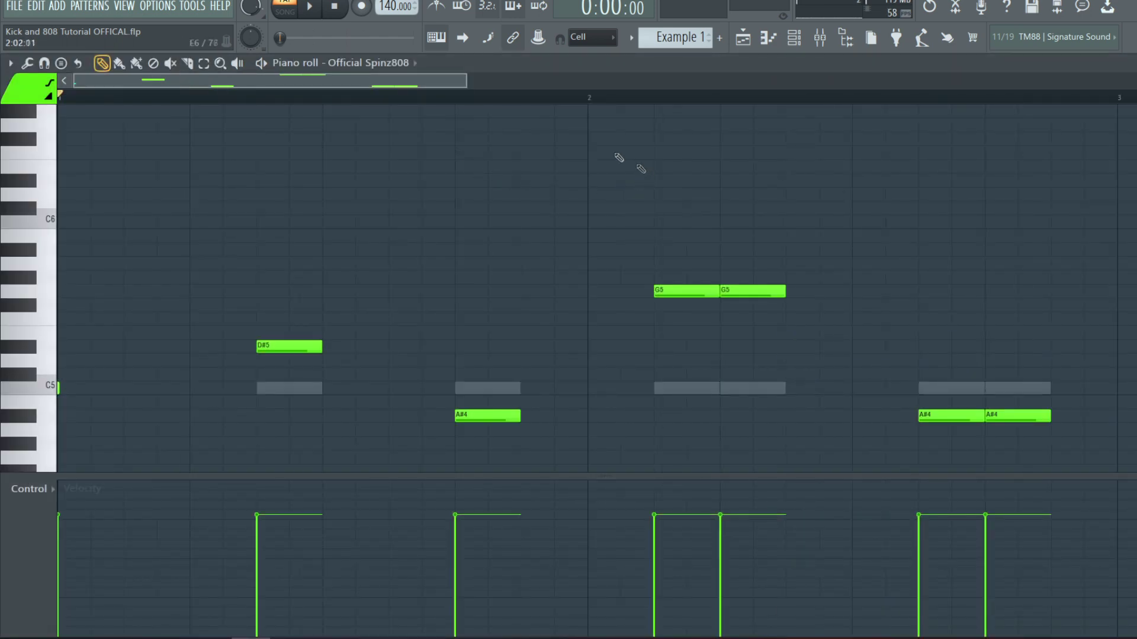
click(203, 62)
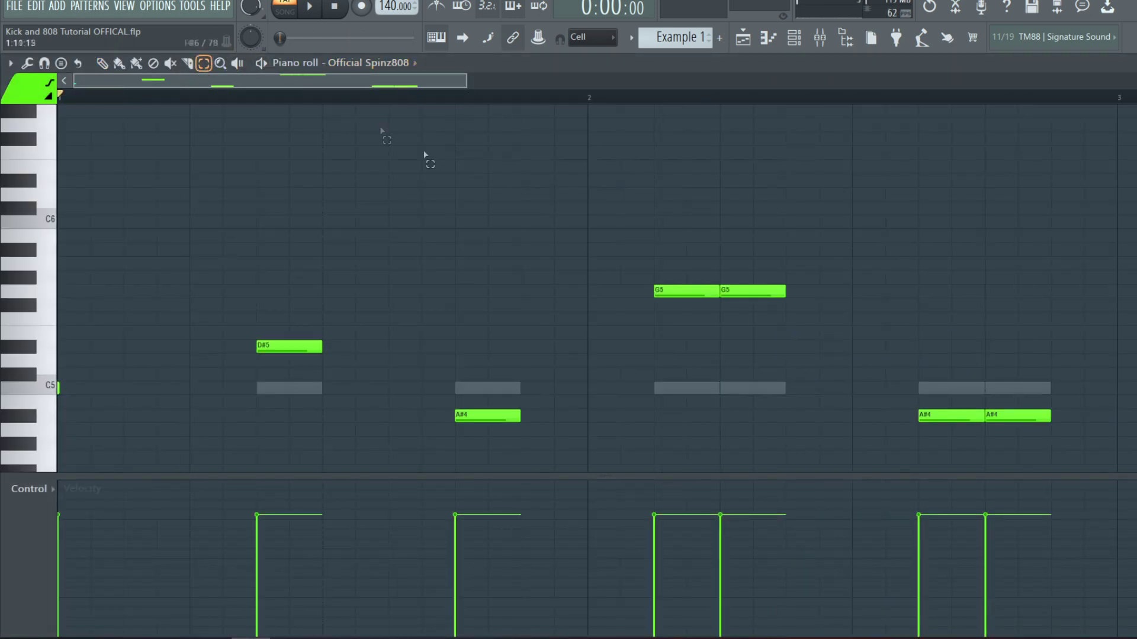
drag(632, 160, 877, 313)
key(ctrl+Down)
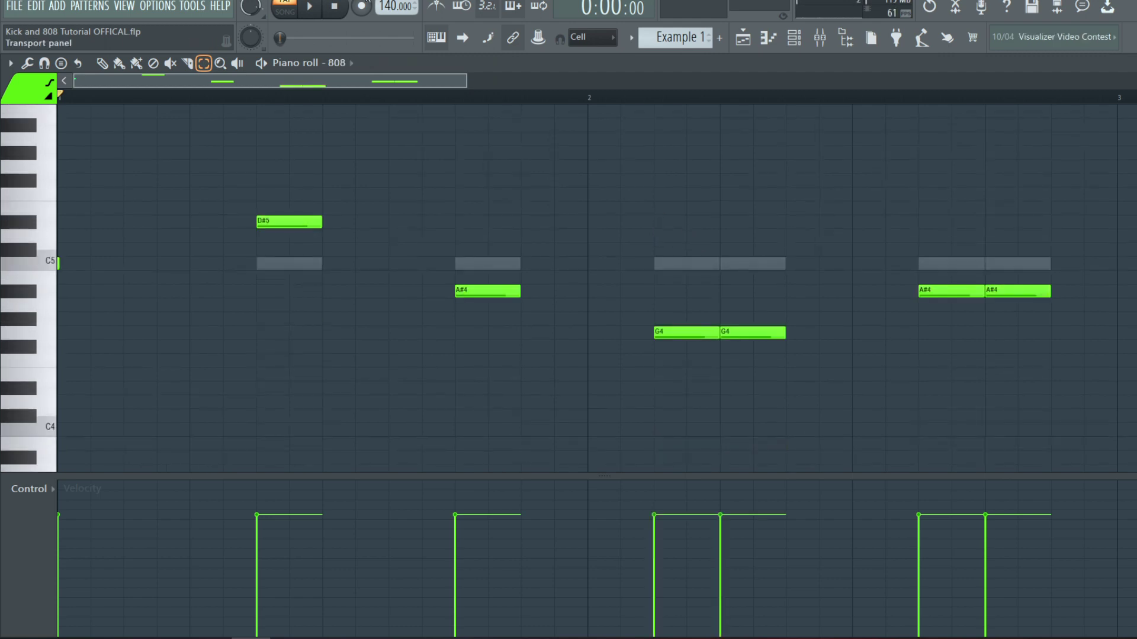
key(space)
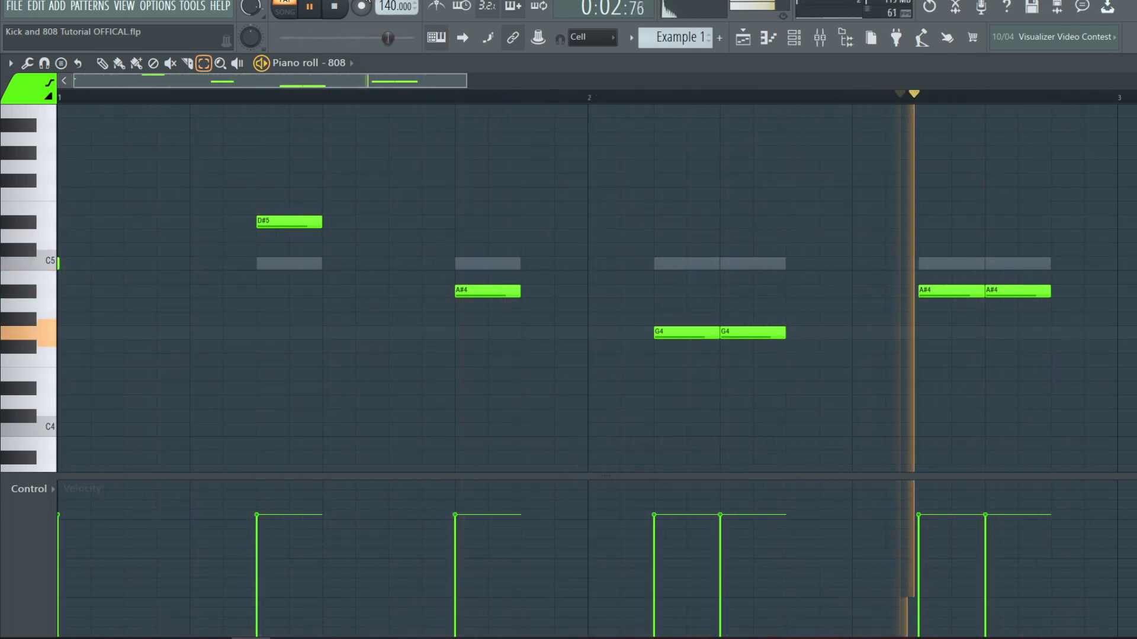
key(space)
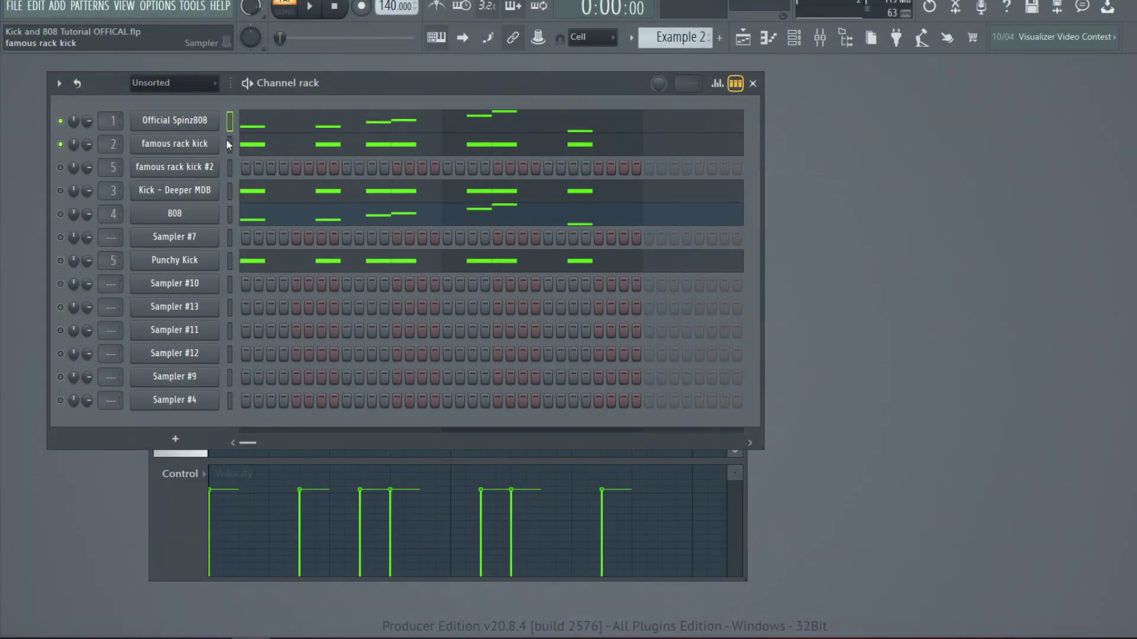
Open the famous rack kick's notes in Example 2 and play the pattern to compare them with the 808 ghost notes
click(267, 145)
double_click(572, 153)
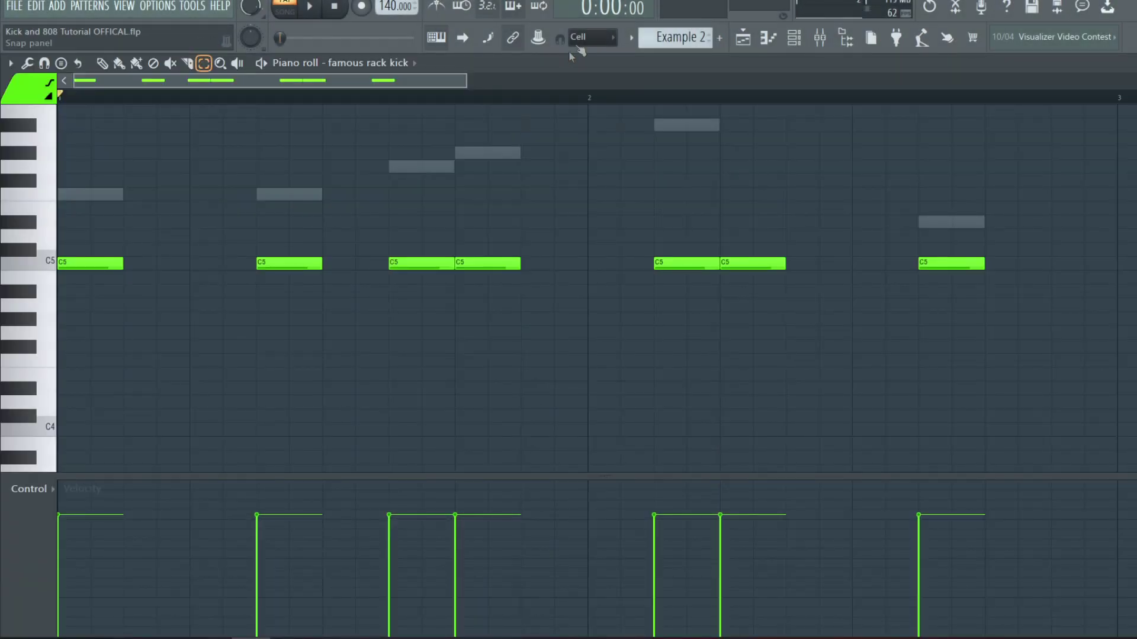
scroll(549, 170, up, 5)
key(space)
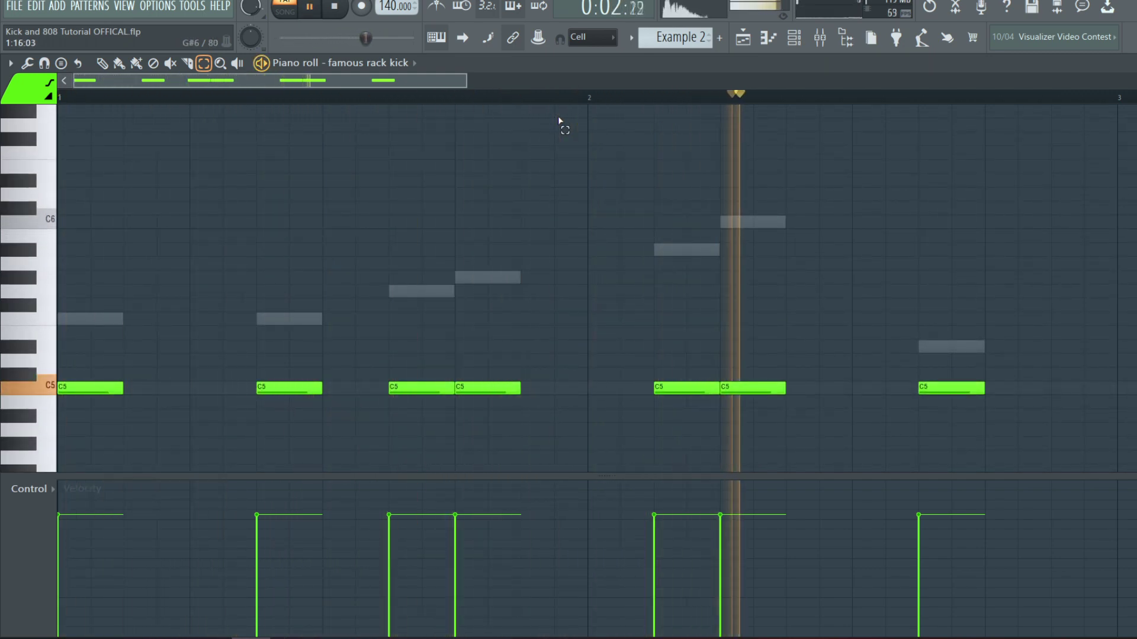
key(space)
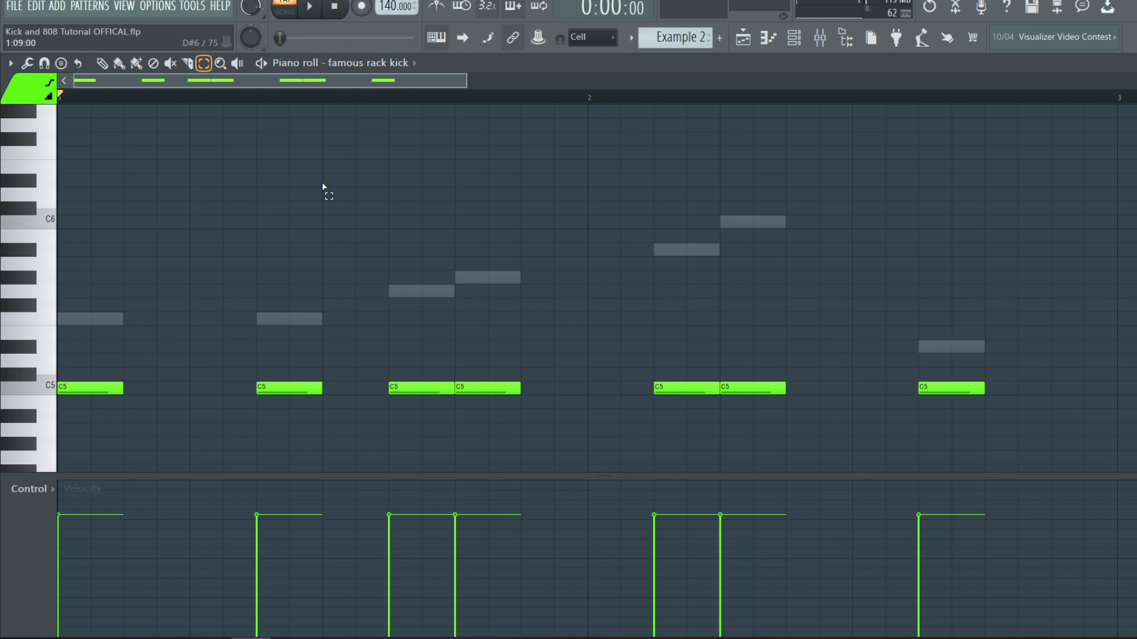
Transpose all famous rack kick notes up to D#5 and on to F5 while listening to the pattern
key(Up)
key(Up)
key(Up)
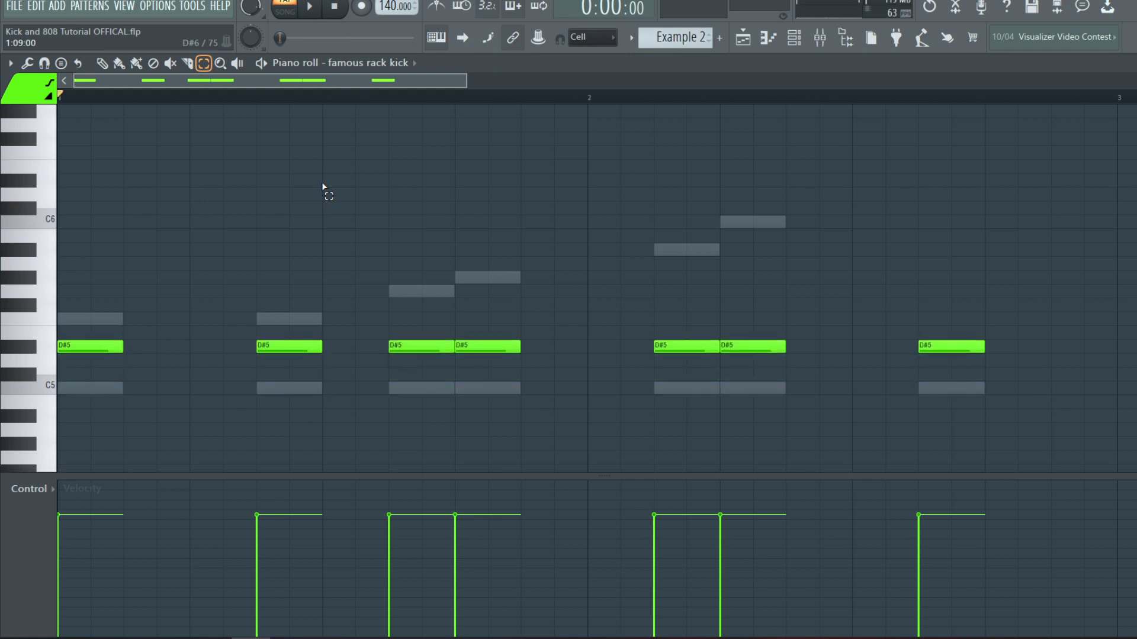
key(space)
key(Up)
key(Up)
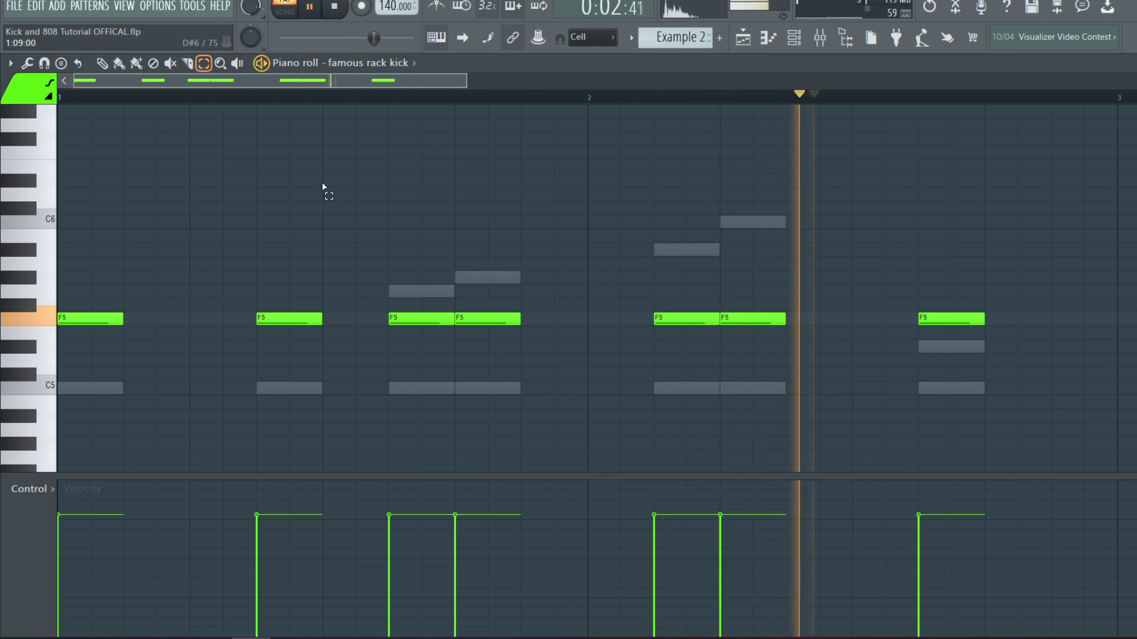
key(space)
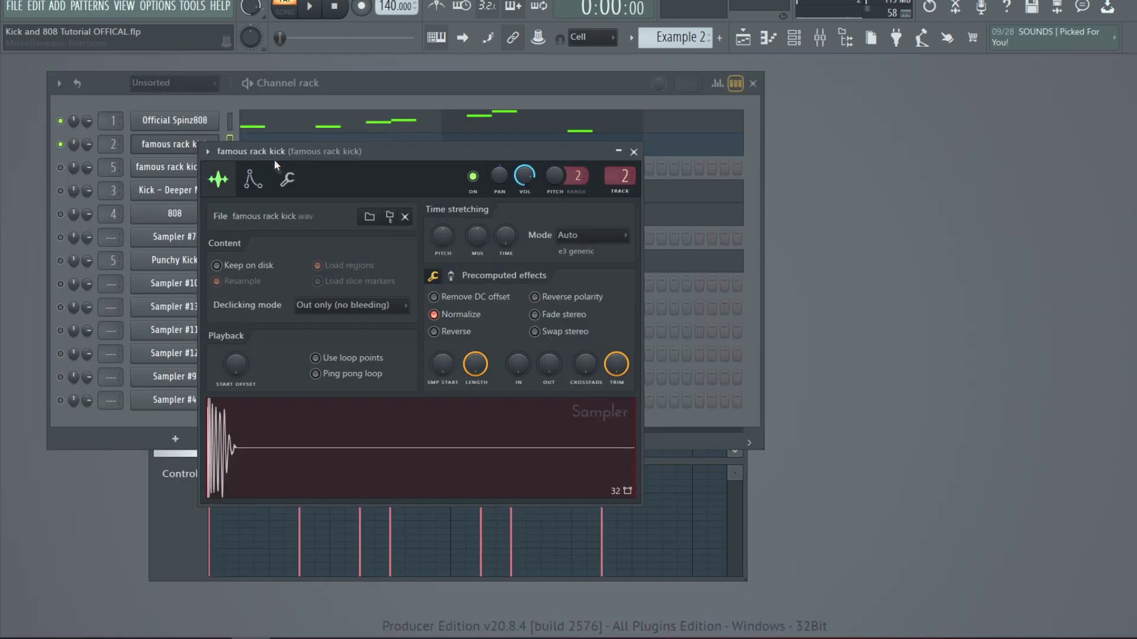
Open the famous rack kick's envelope and root note settings, try keys around C5 and set the root note to G#4
click(254, 182)
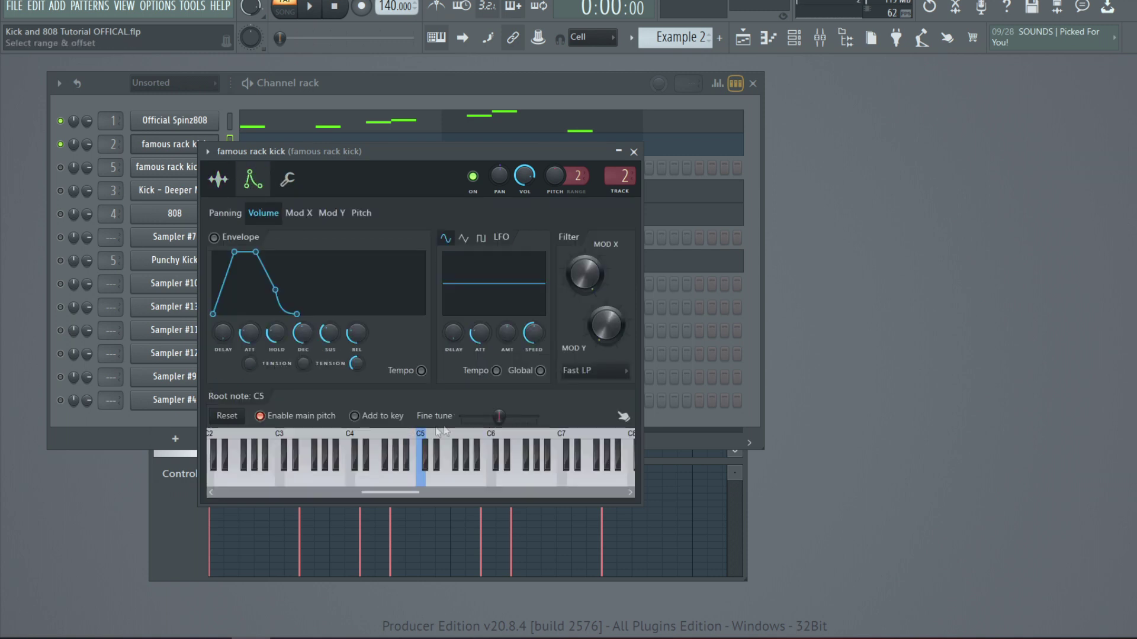
right_click(401, 442)
right_click(412, 437)
right_click(399, 441)
right_click(386, 443)
right_click(398, 442)
right_click(413, 442)
right_click(399, 441)
right_click(421, 439)
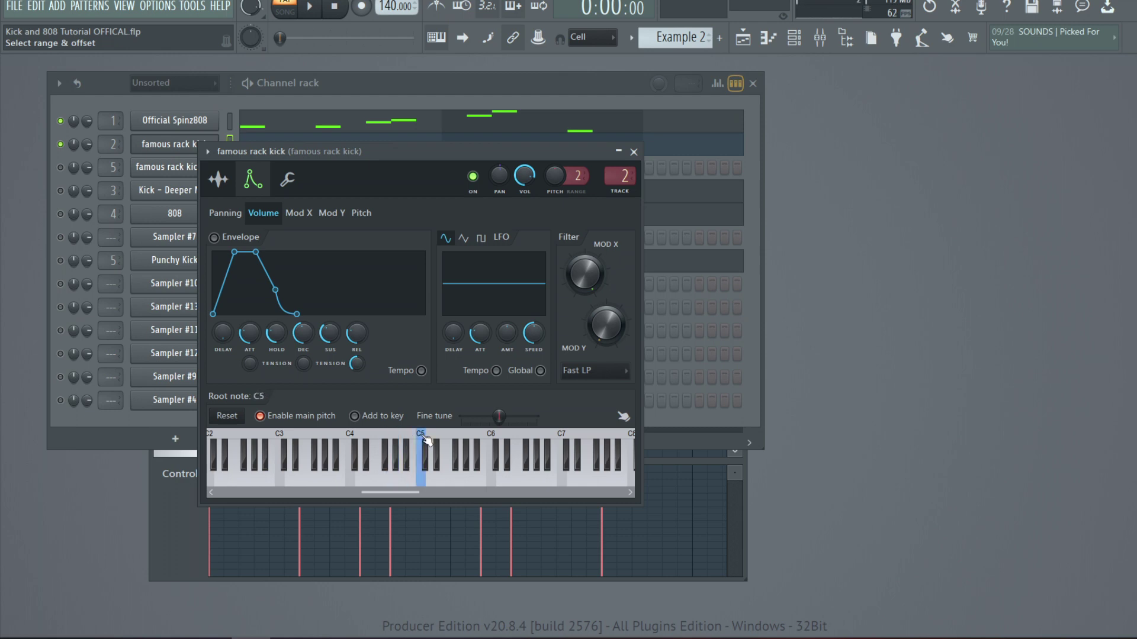
right_click(412, 438)
right_click(363, 441)
right_click(393, 441)
right_click(413, 438)
click(571, 361)
click(566, 352)
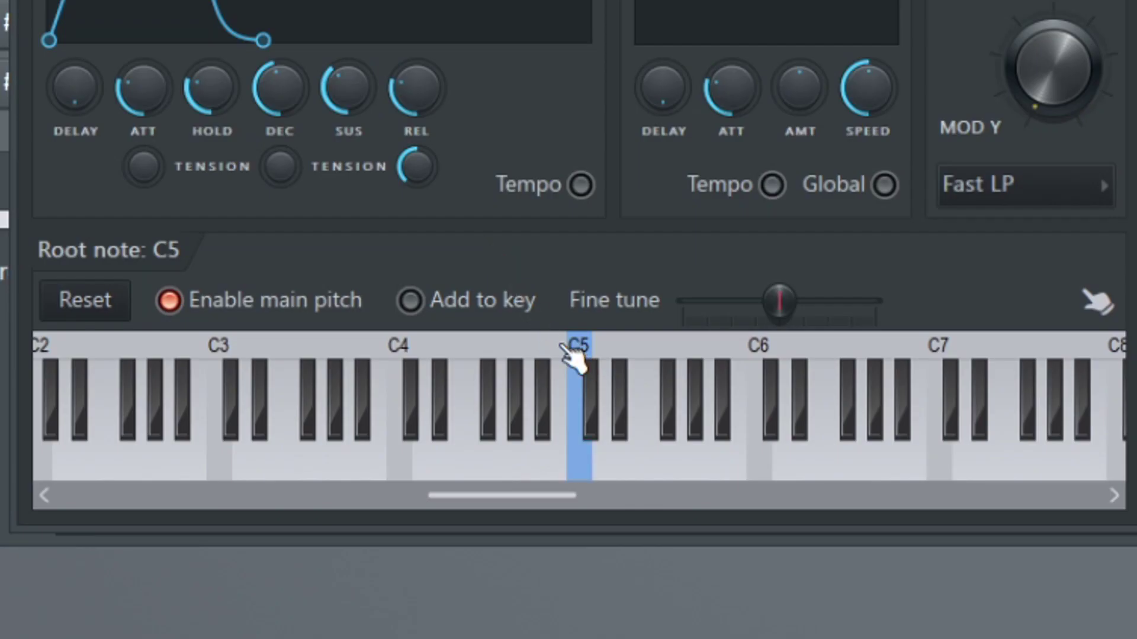
click(521, 346)
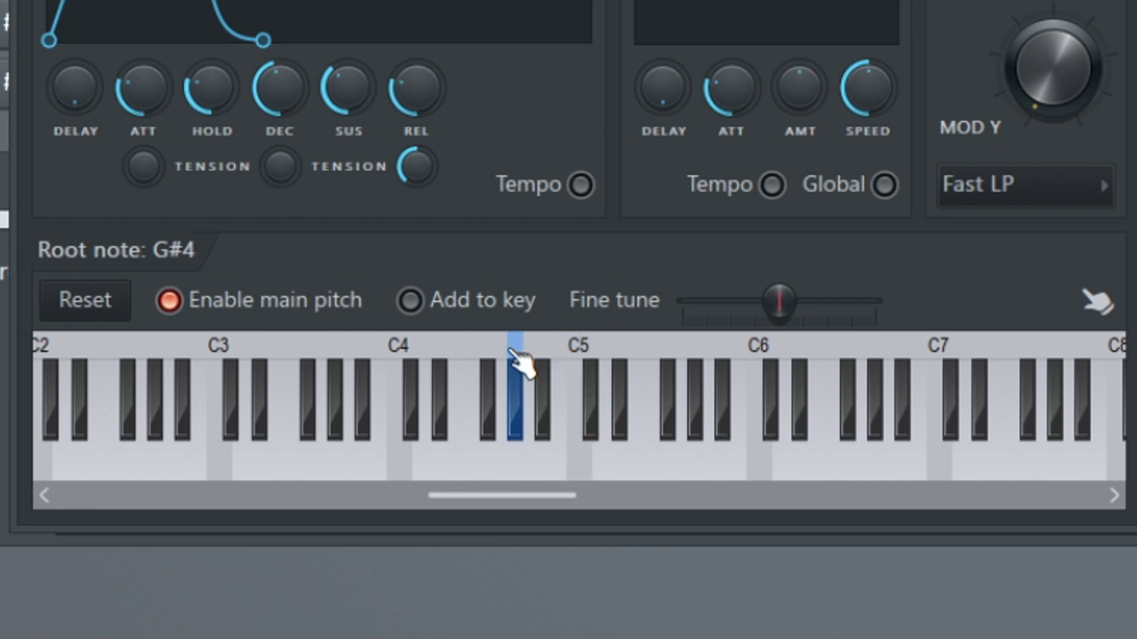
click(510, 352)
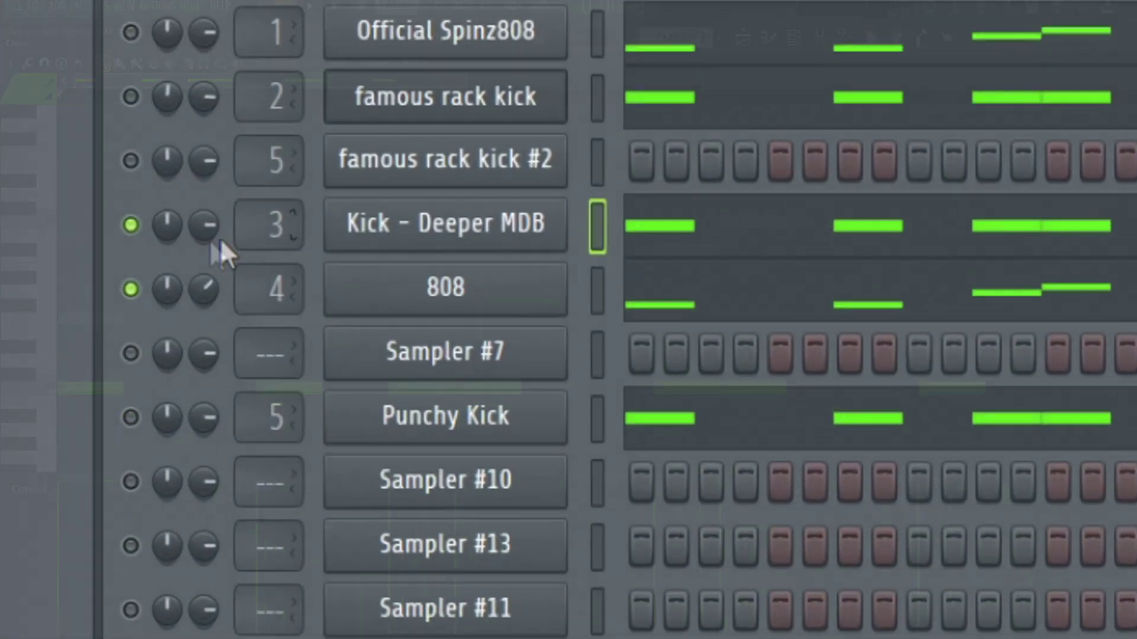
Raise the Kick - Deeper MDB channel volume to its maximum and bring up the mixer
drag(109, 196, 109, 207)
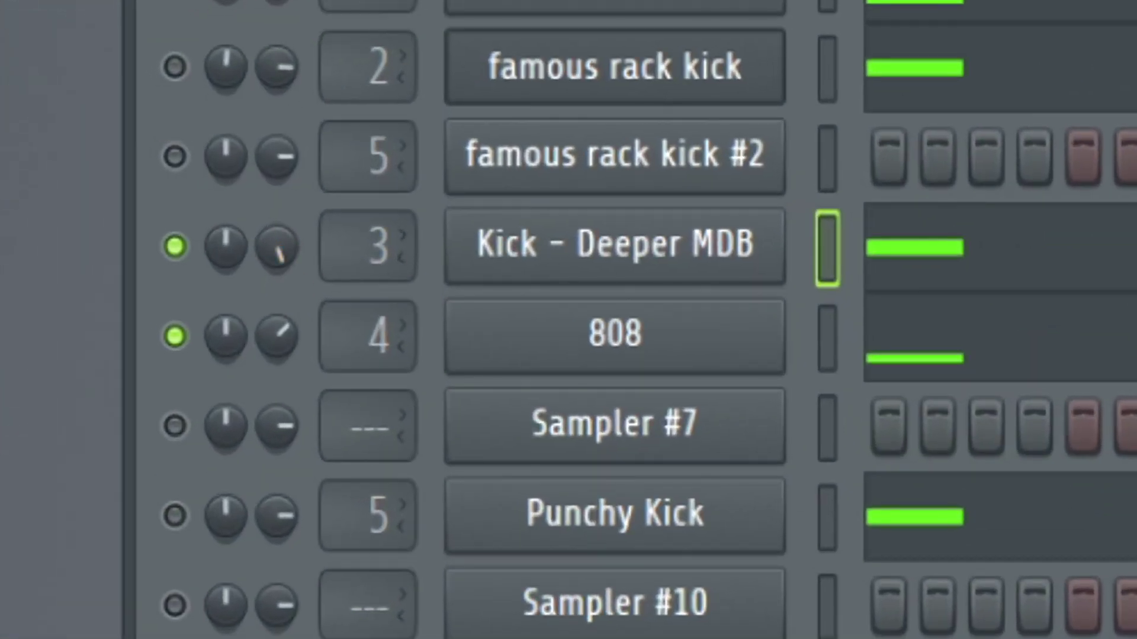
key(F9)
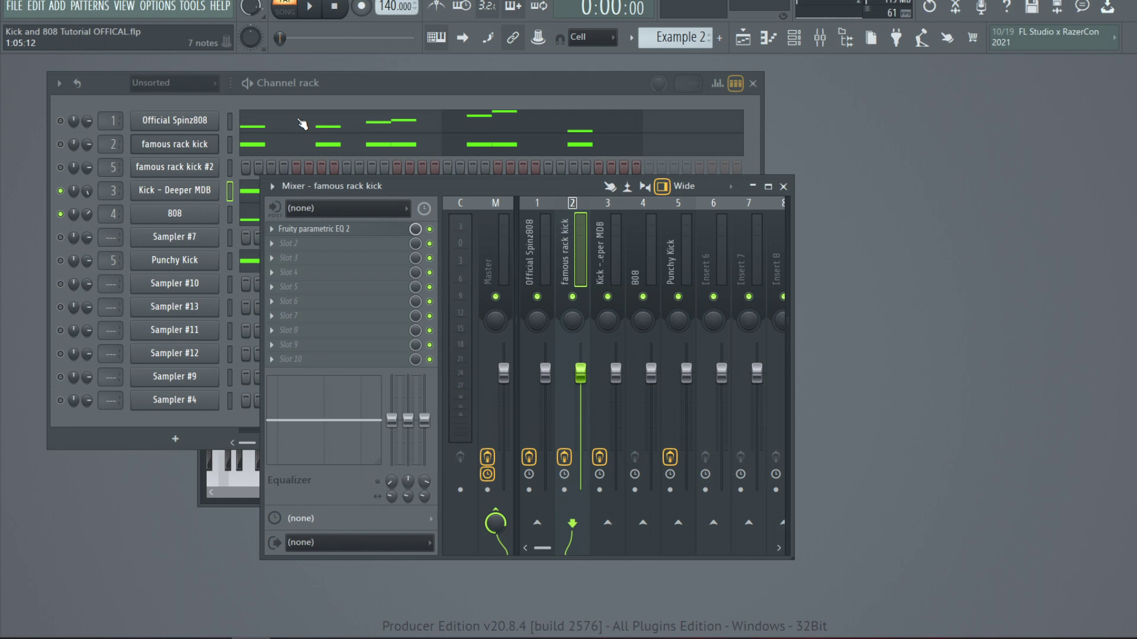
Open the Official Spinz808 notes of Example 2 and play the pattern with only Official Spinz808 and Punchy Kick enabled
click(302, 124)
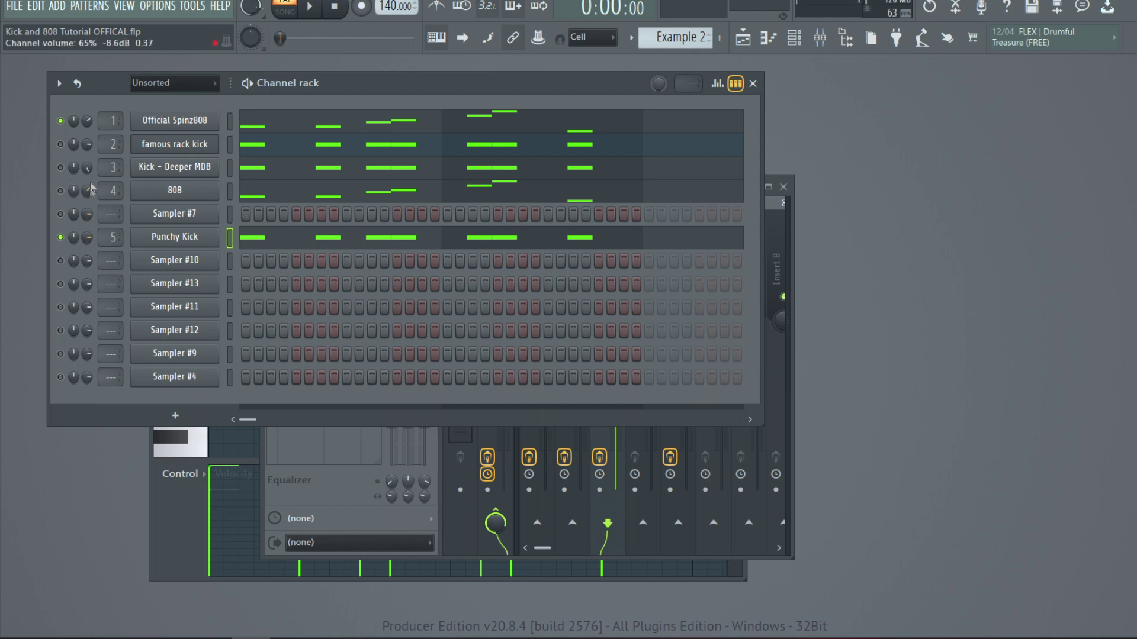
key(space)
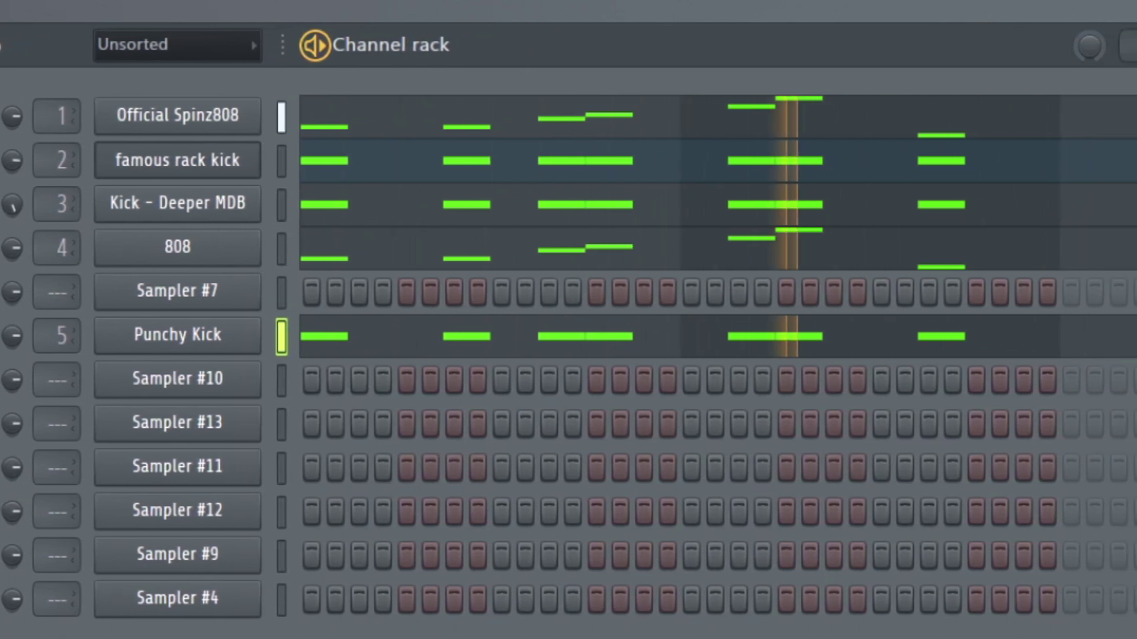
Listen to another example pattern with only Official Spinz808 and famous rack kick enabled
click(275, 248)
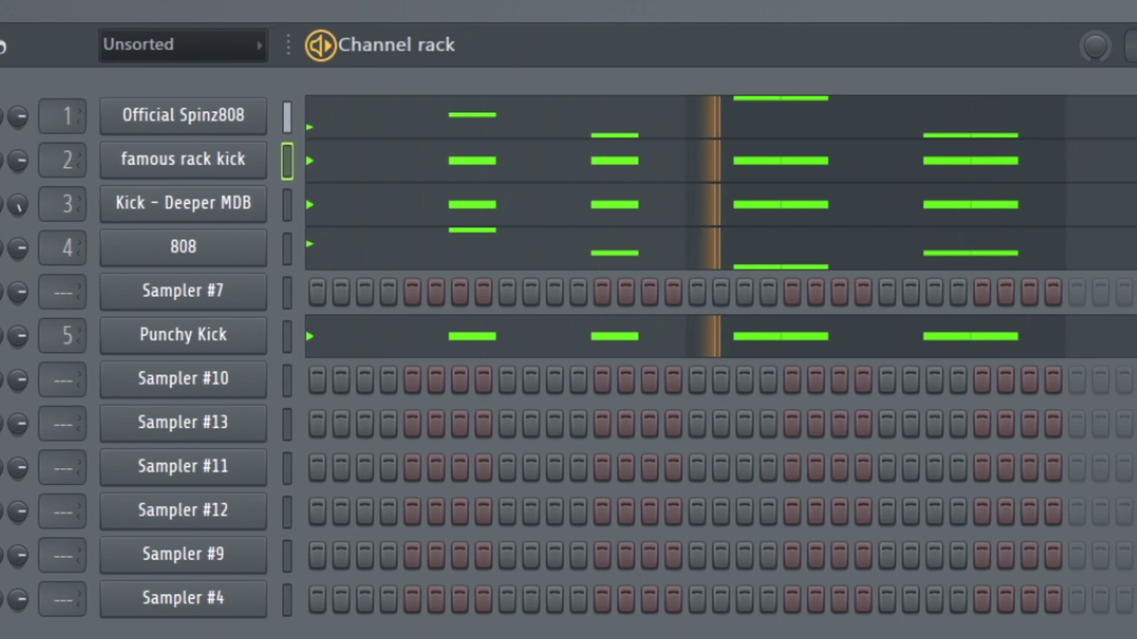
key(space)
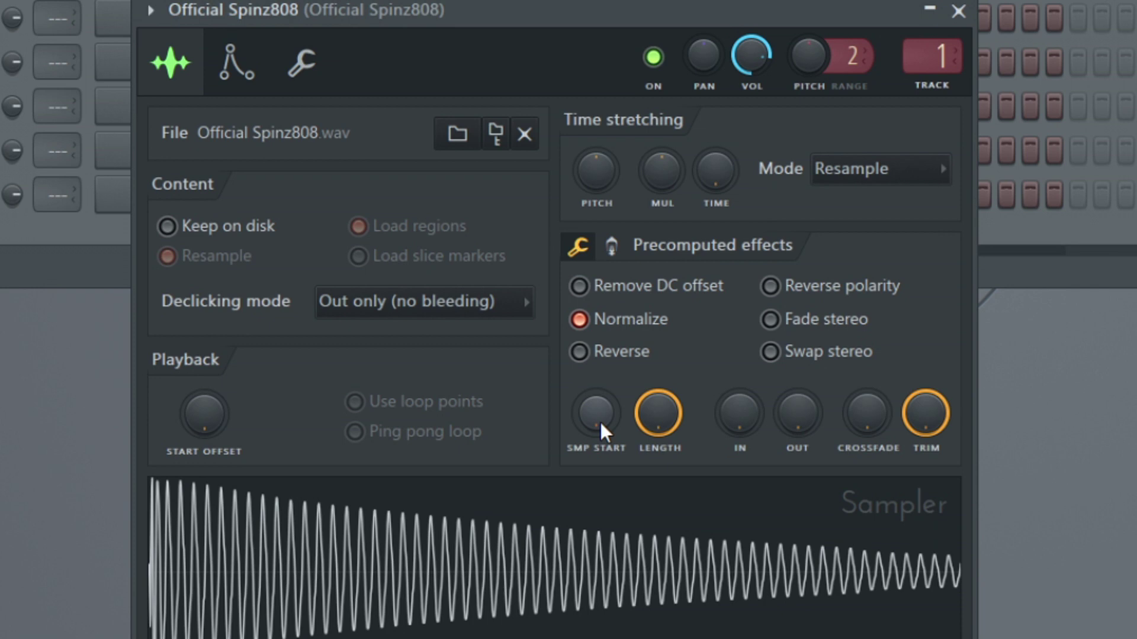
Try a sample start offset of about 3% on Official Spinz808 and play the Example 2 pattern
drag(595, 413, 596, 408)
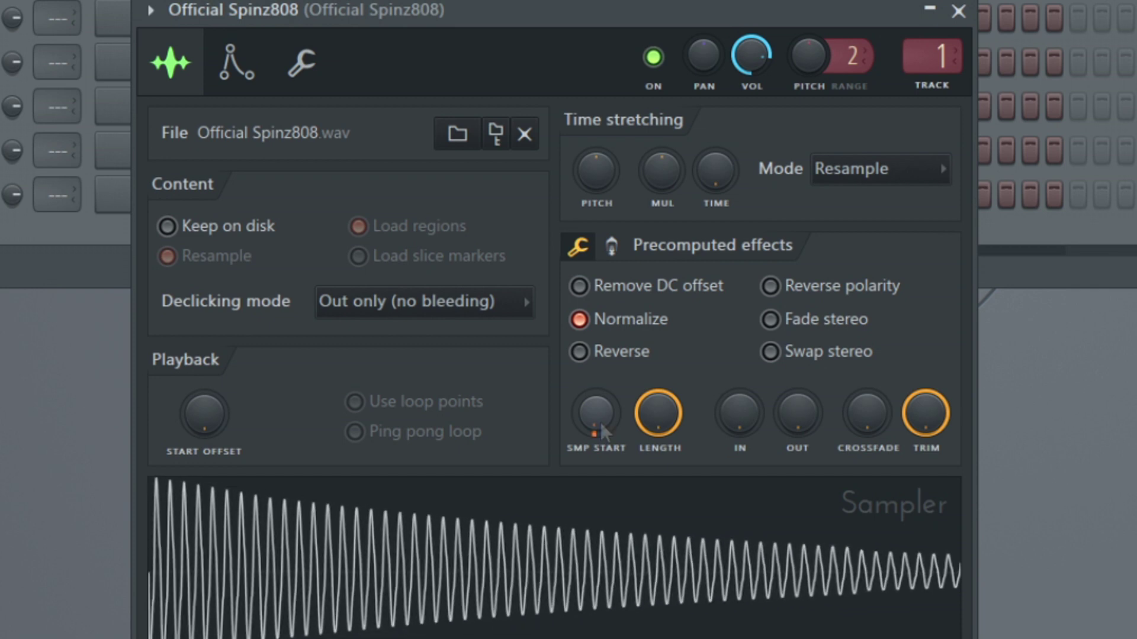
drag(657, 503, 682, 480)
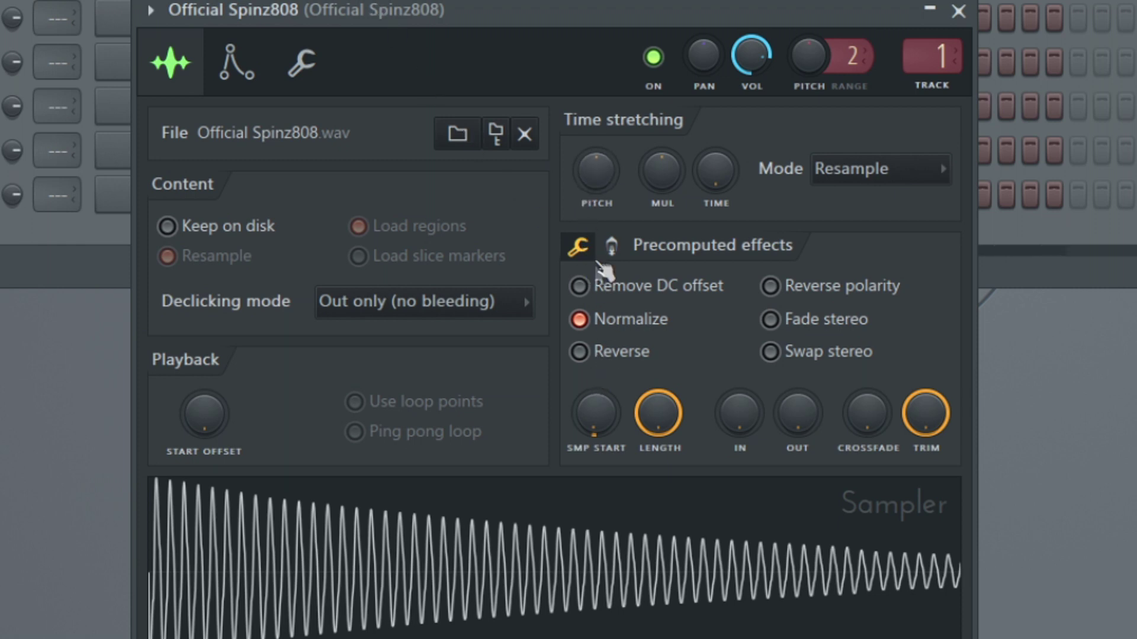
drag(598, 406, 598, 426)
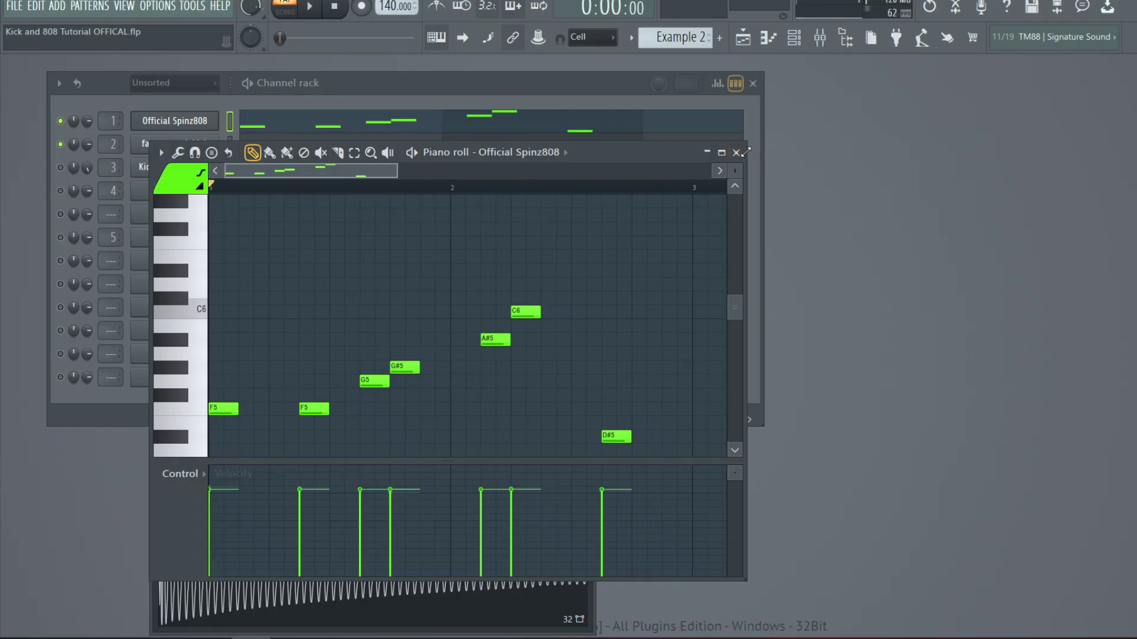
click(742, 158)
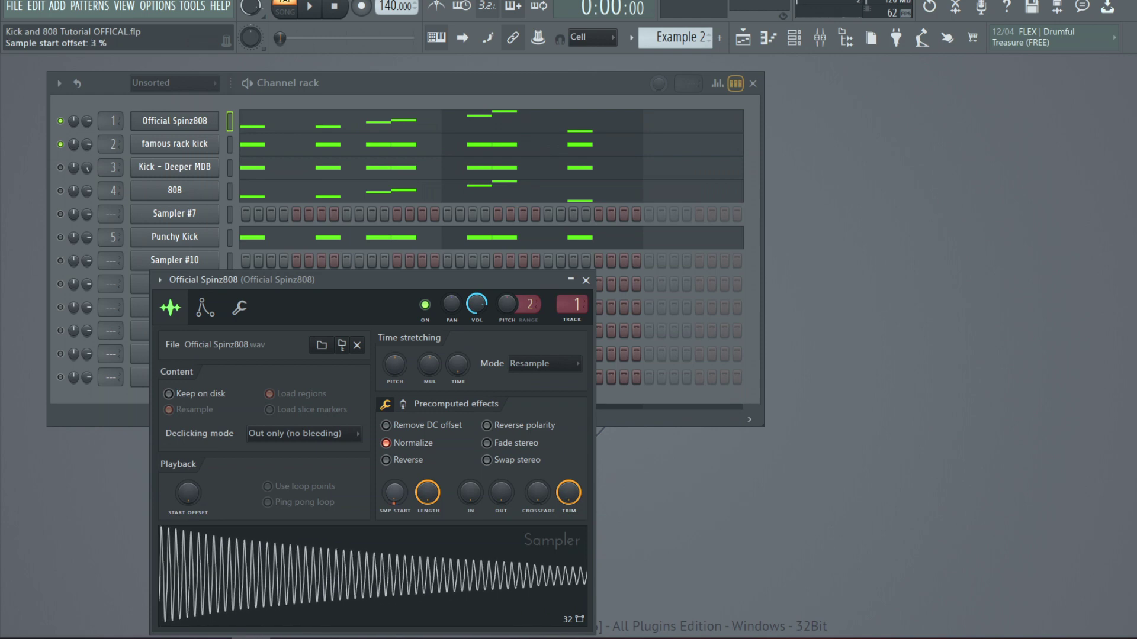
key(space)
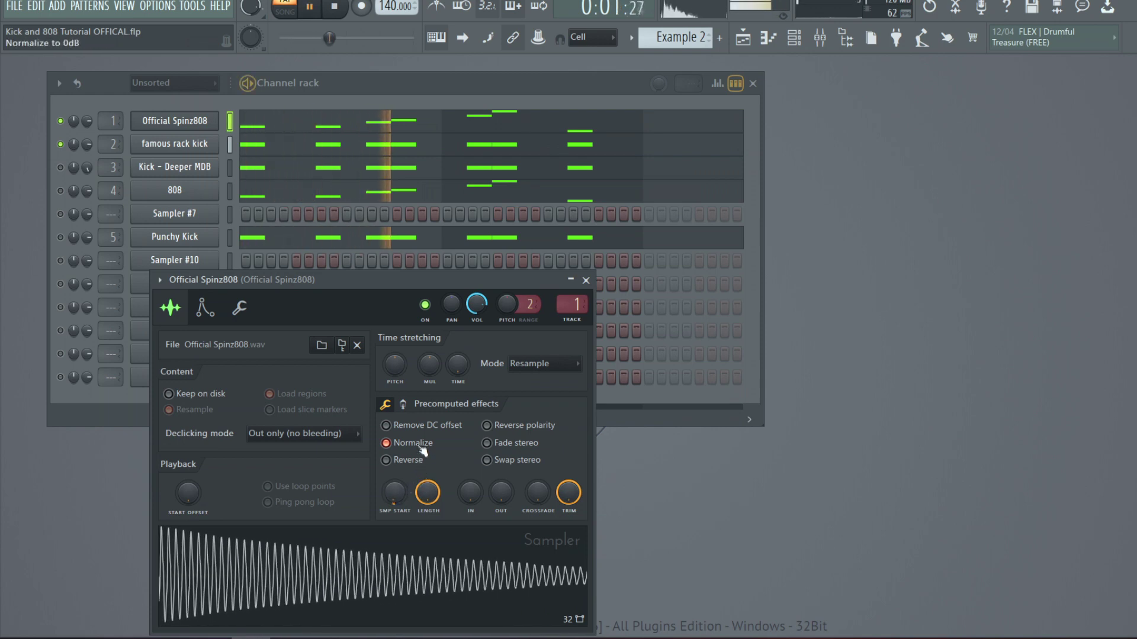
key(space)
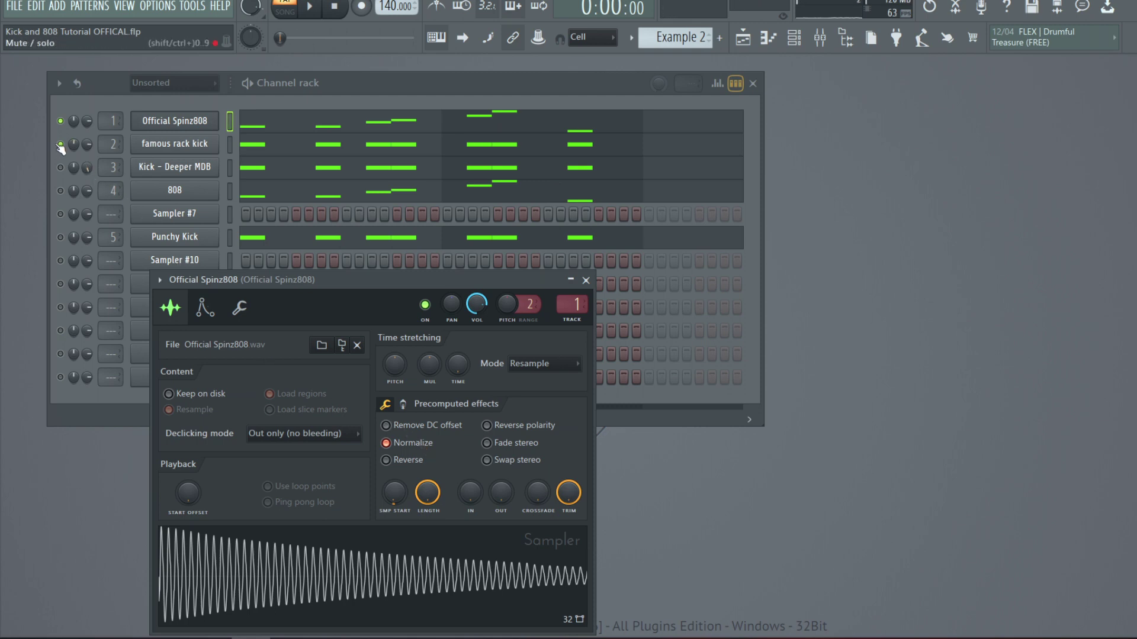
Set the 808 channel's sample start offset to 4% and check it with Kick - Deeper MDB enabled
click(174, 190)
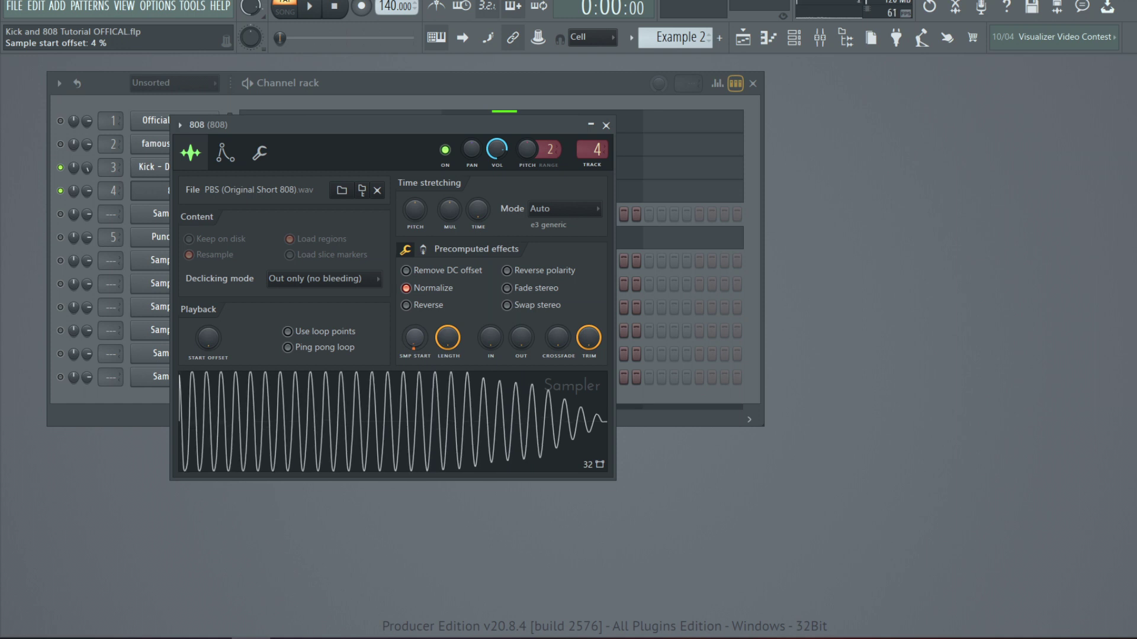
key(space)
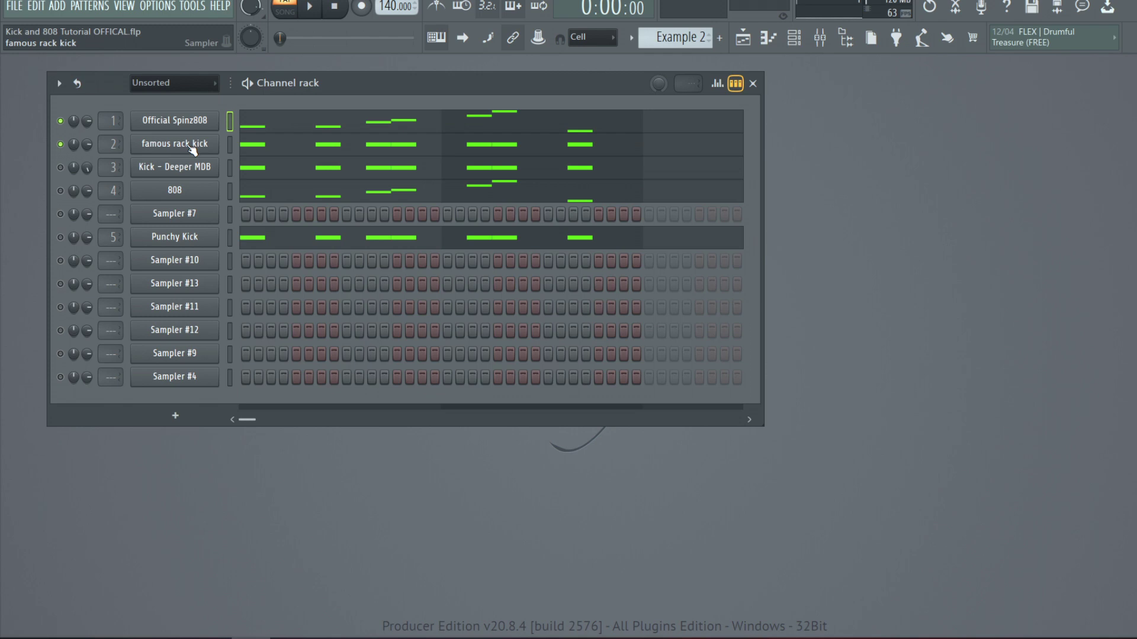
Enable the Official Spinz808 volume envelope with maximum hold and zero attack, decay, sustain and release
click(198, 122)
drag(328, 270, 379, 181)
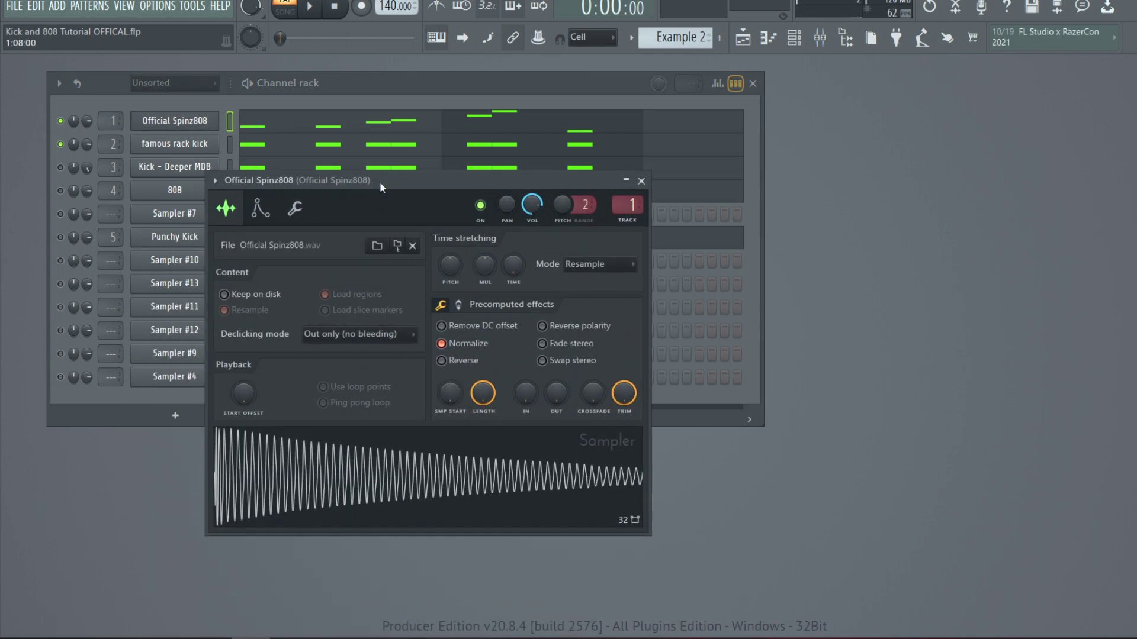
click(261, 208)
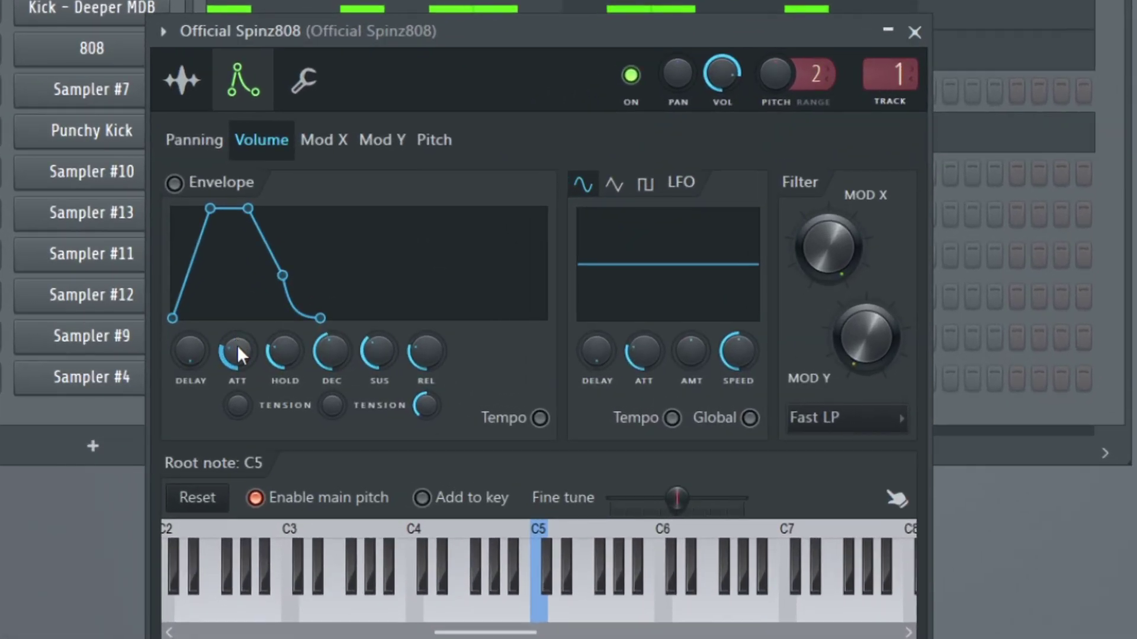
click(174, 183)
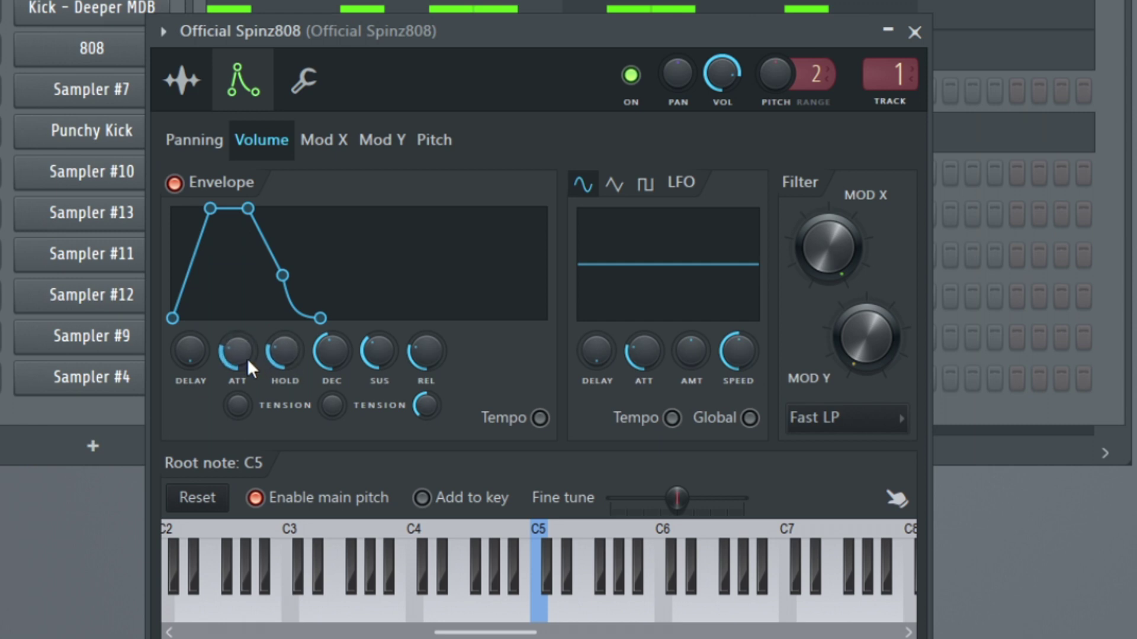
drag(247, 357, 247, 403)
drag(282, 346, 282, 314)
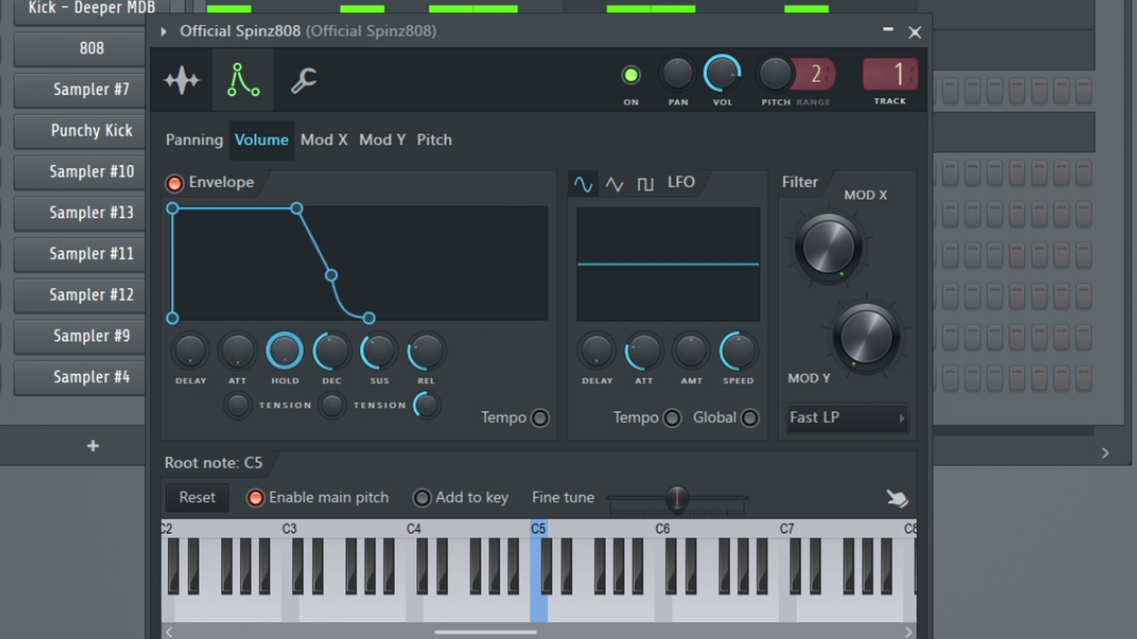
drag(331, 350, 330, 403)
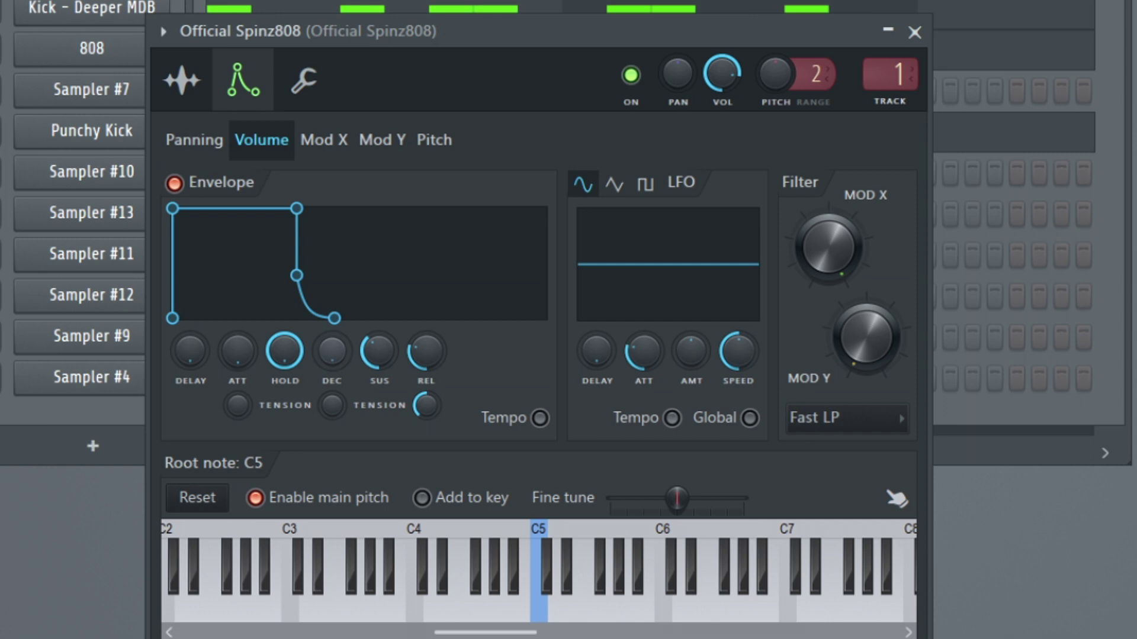
drag(379, 350, 379, 402)
drag(426, 351, 425, 390)
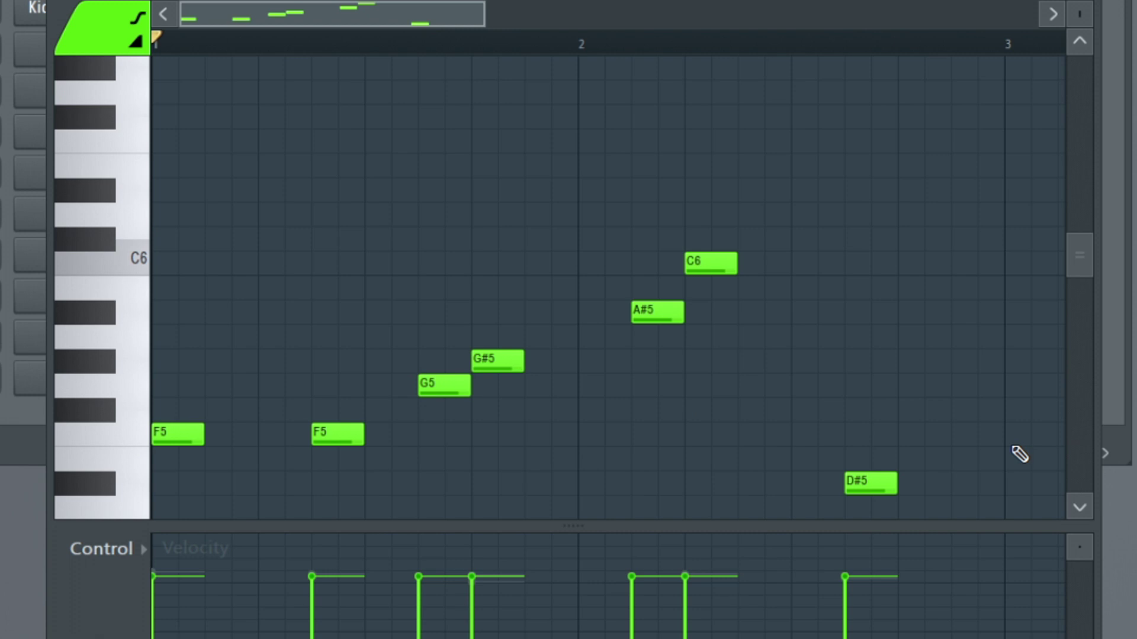
Extend the Official Spinz808 notes to meet each other, using a temporary F5 note at bar 3 as the end marker
click(1014, 436)
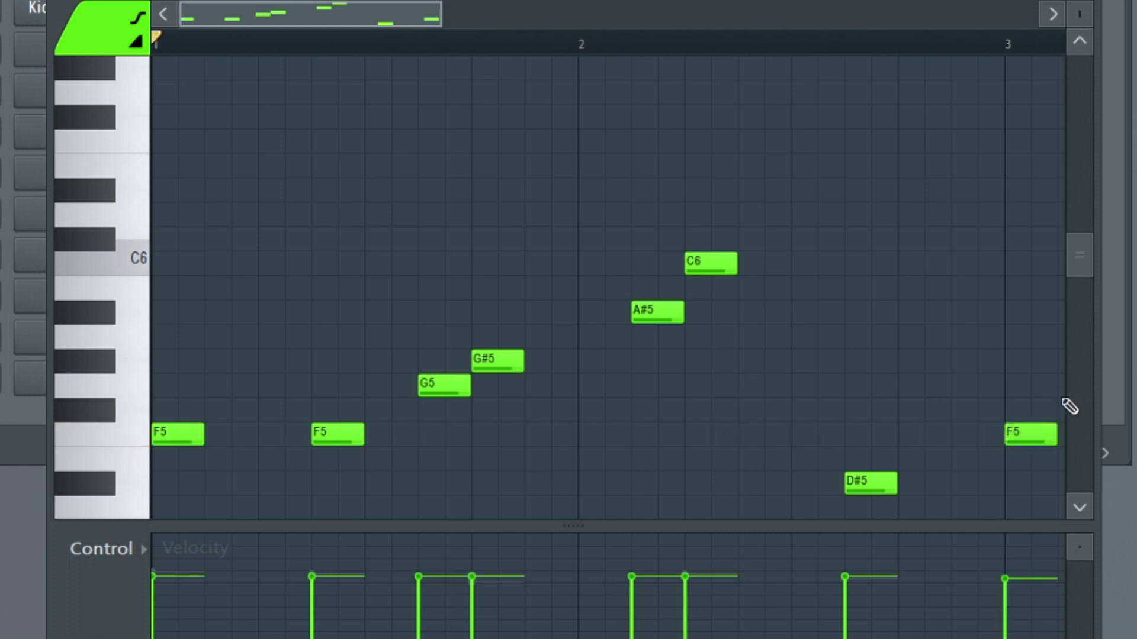
key(ctrl+l)
right_click(1045, 433)
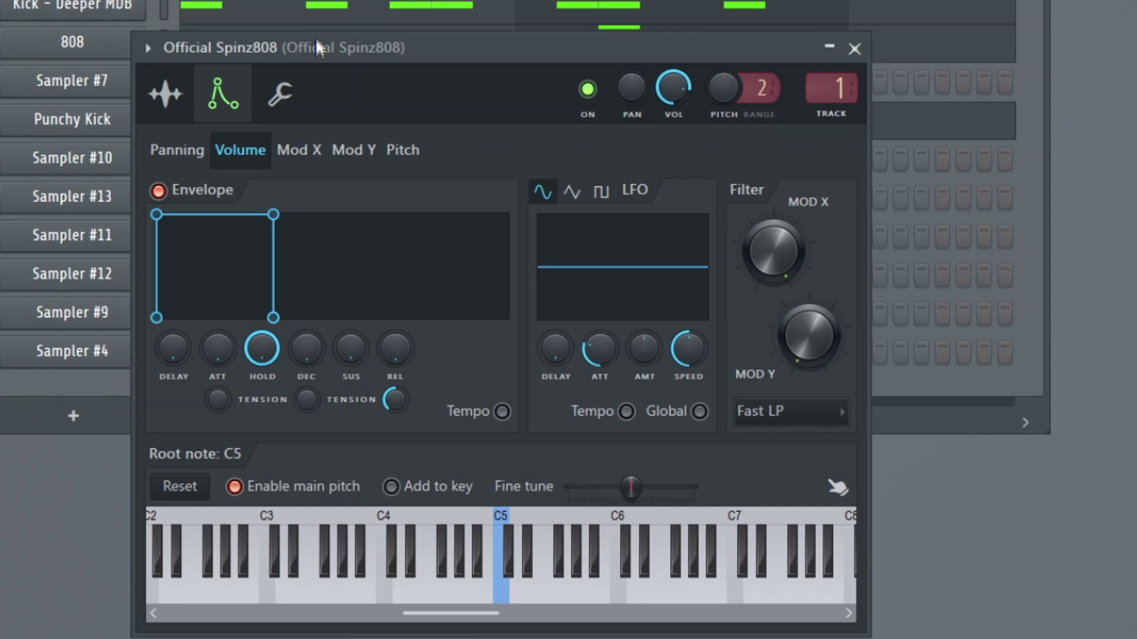
Try a slightly longer attack on the Official Spinz808 volume envelope and audition it on several notes
drag(315, 37, 340, 3)
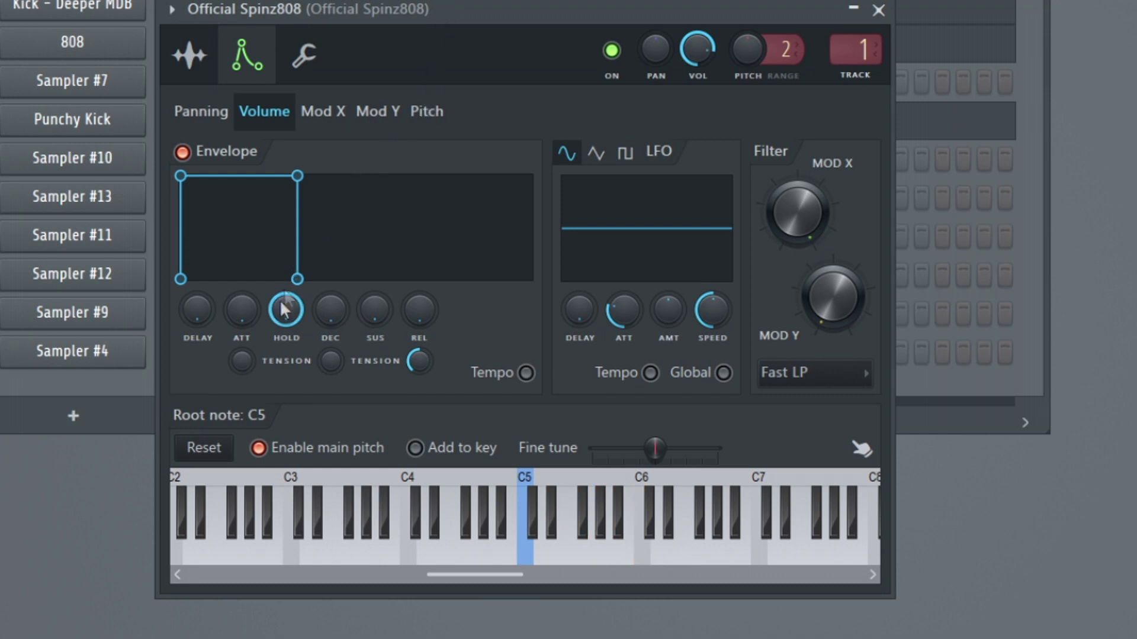
drag(241, 315, 241, 299)
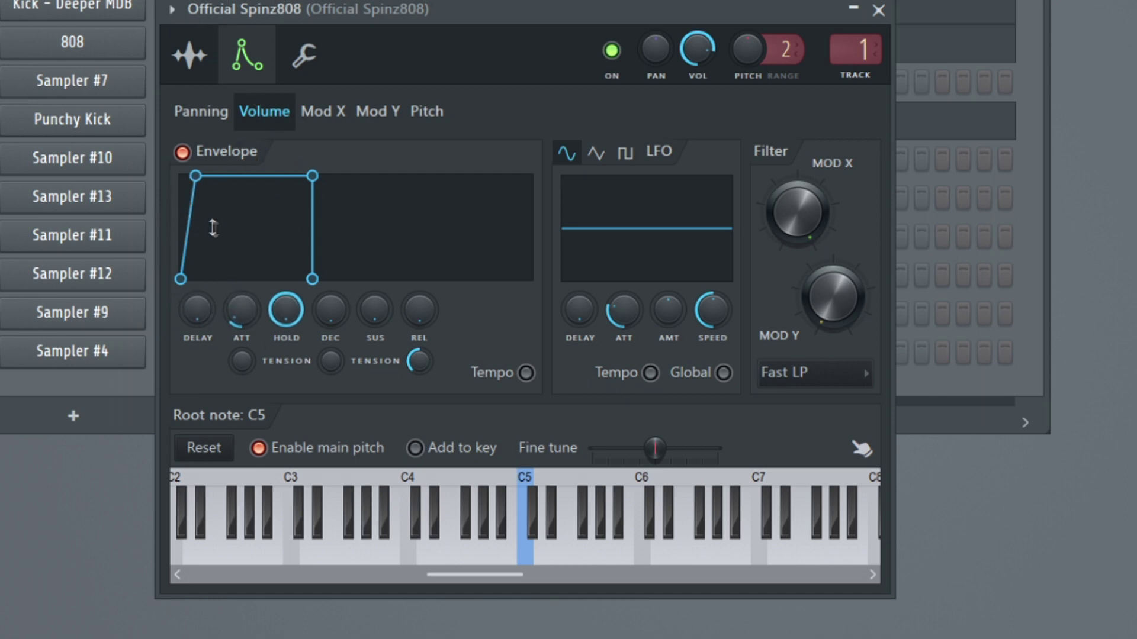
key(v)
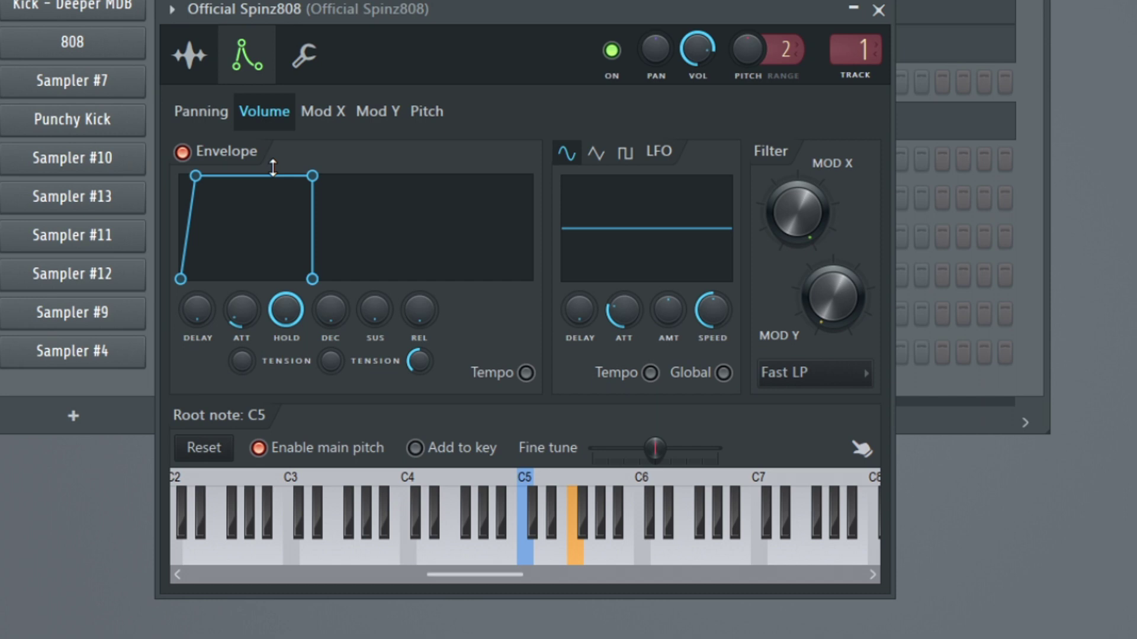
key(b)
key(h)
key(j)
key(q)
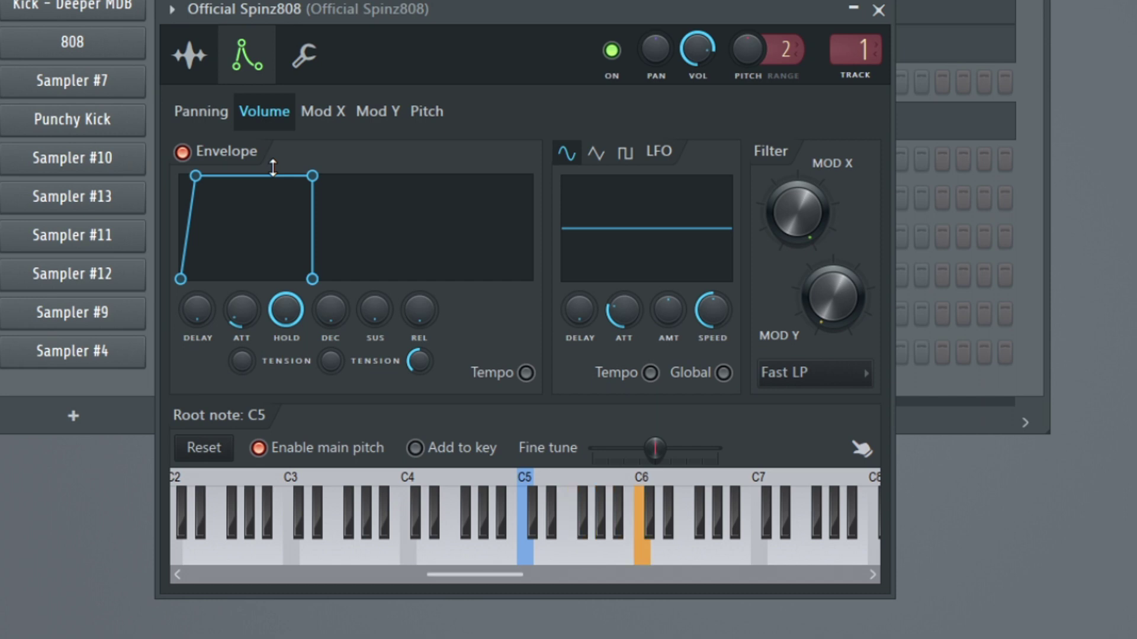
key(d)
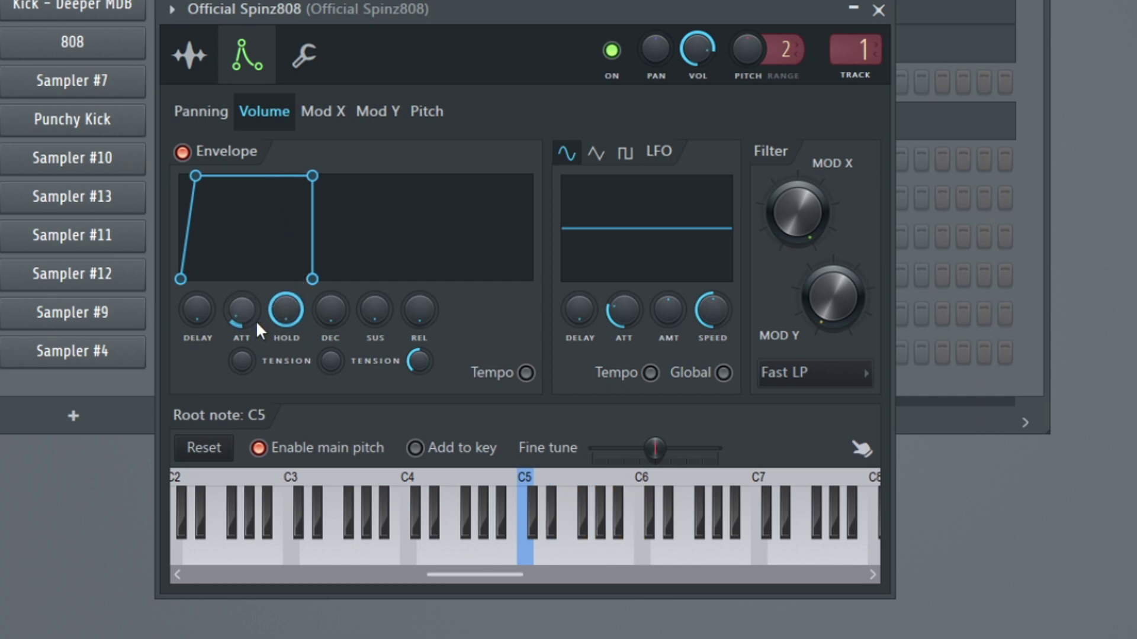
Bend the Official Spinz808 attack tension to about -91% and adjust the attack time to 12%
drag(255, 321, 256, 299)
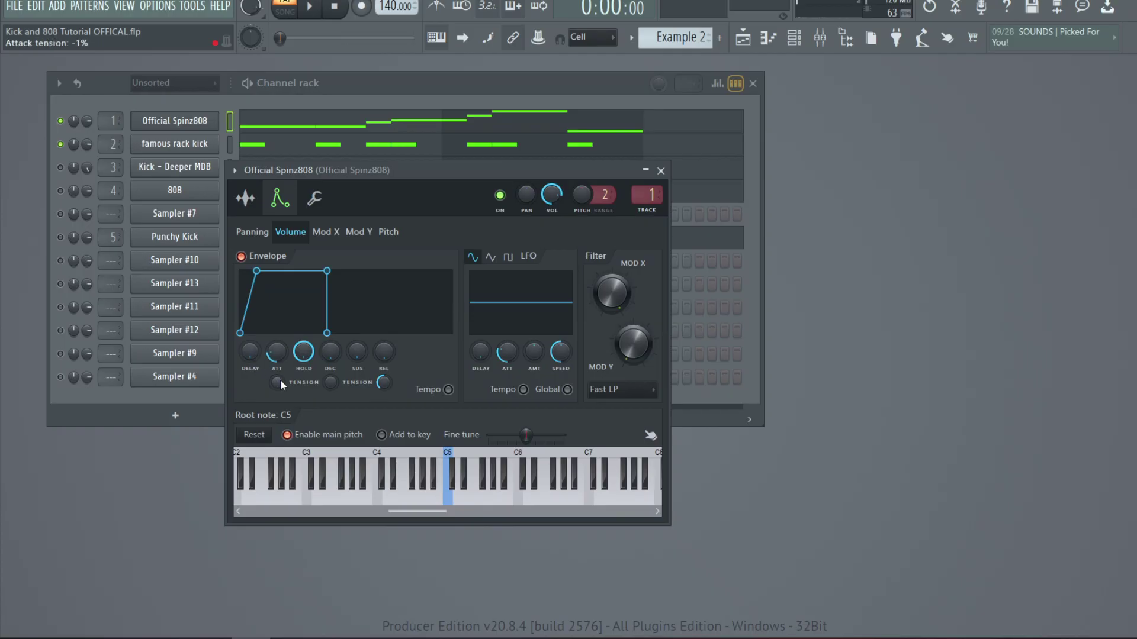
drag(281, 383, 281, 411)
drag(277, 352, 281, 361)
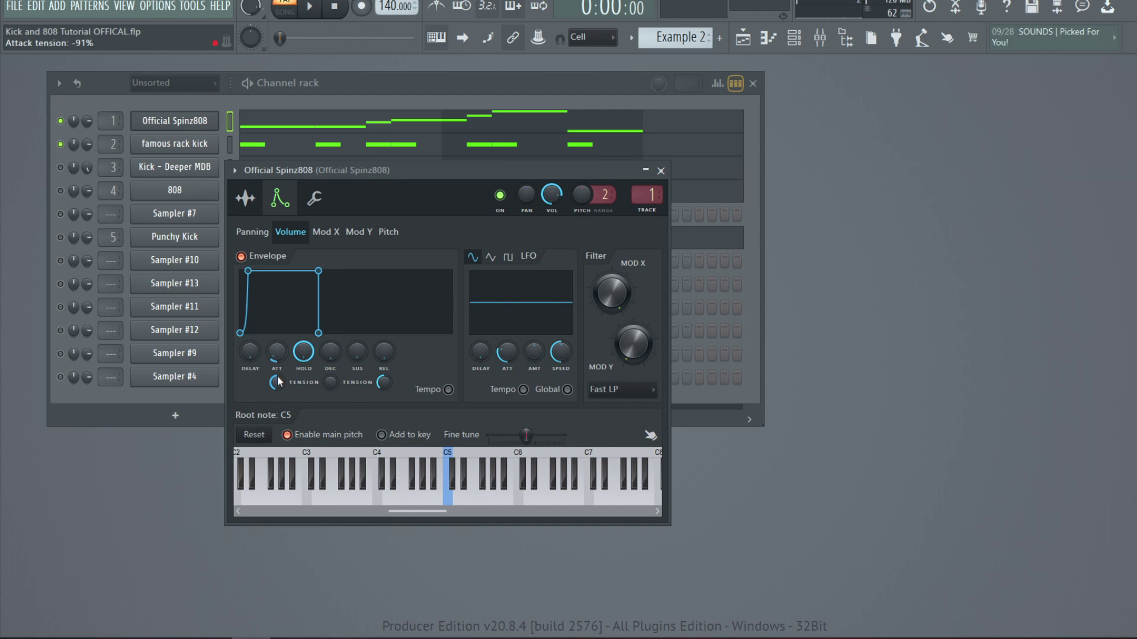
drag(276, 382, 276, 382)
Shorten the Official Spinz808 attack time to 5%, playing the pattern before and after the change
key(space)
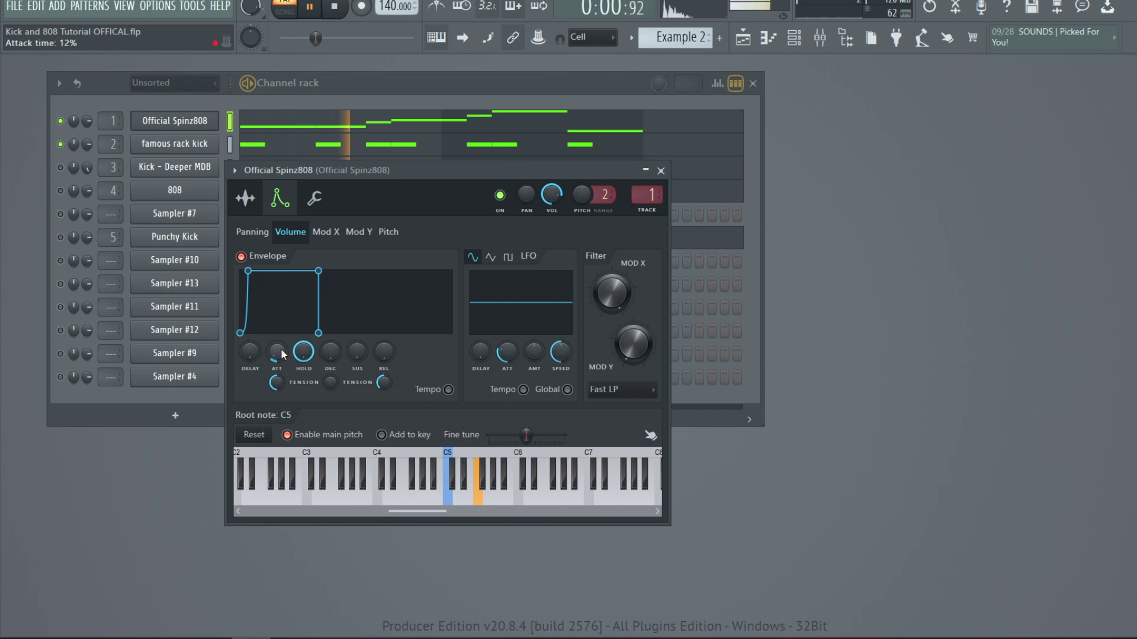
key(space)
drag(278, 350, 278, 349)
key(space)
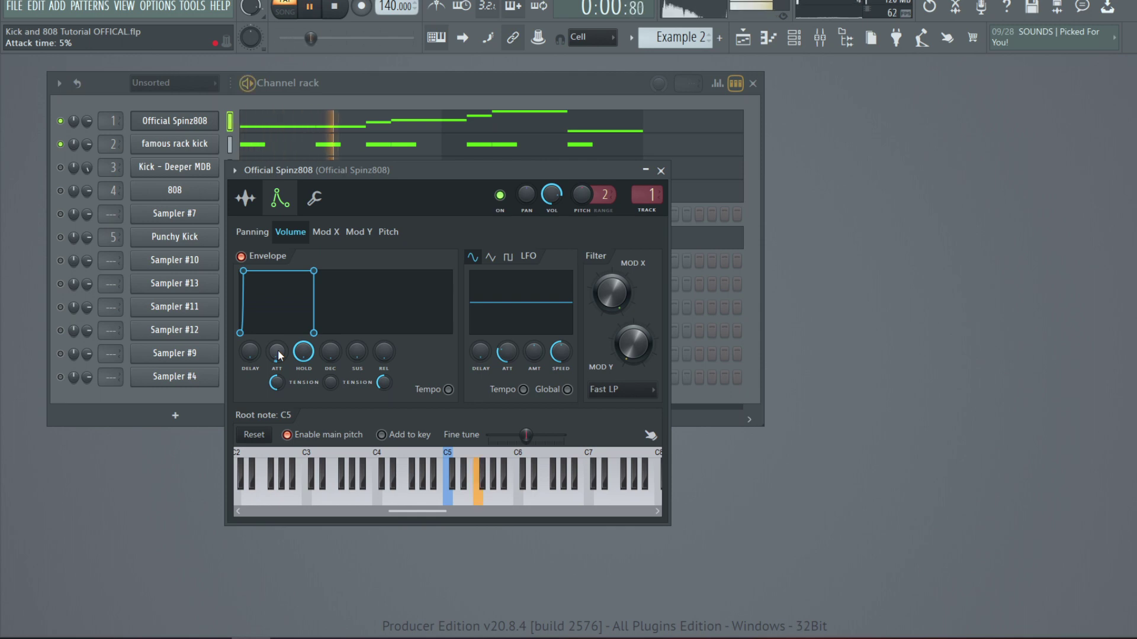
key(space)
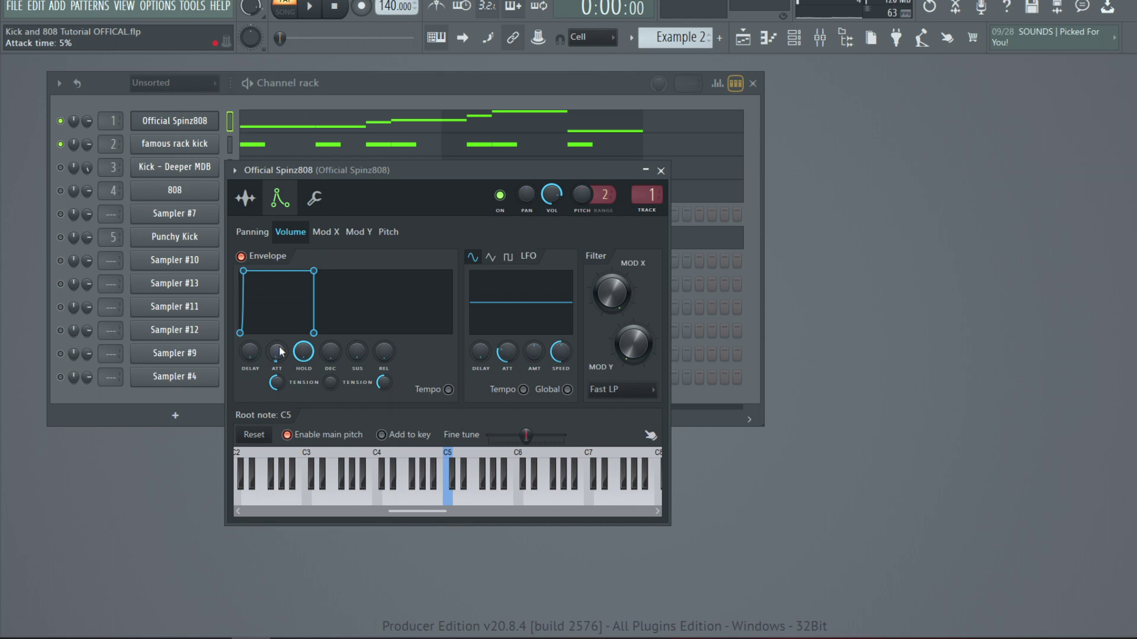
Compare the pattern with the Official Spinz808 volume envelope switched off and back on
click(251, 262)
key(space)
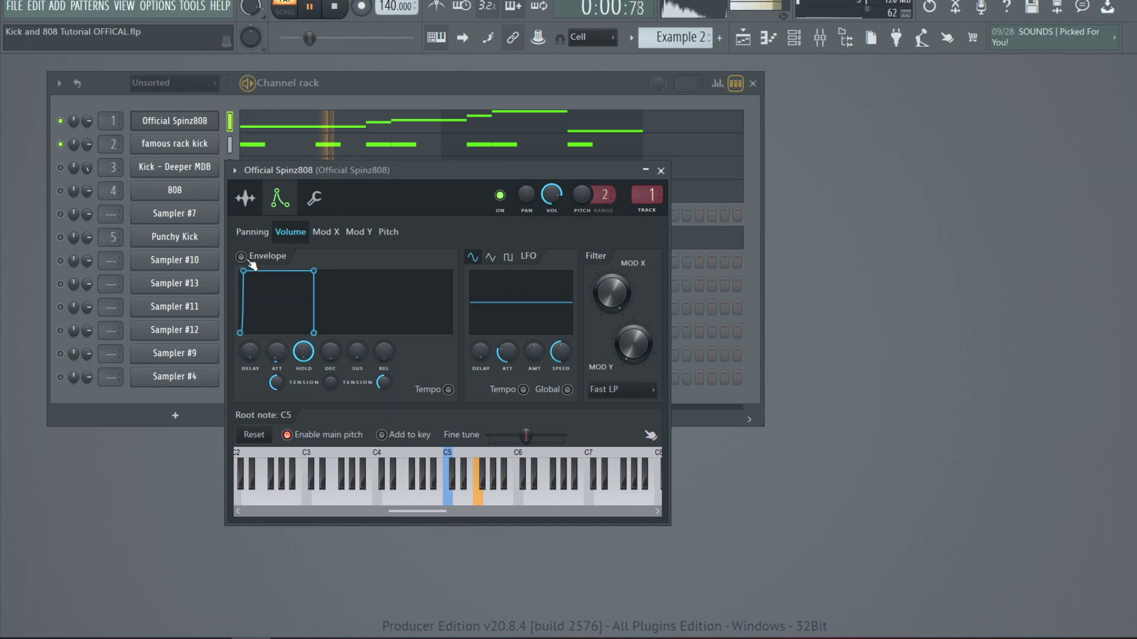
key(space)
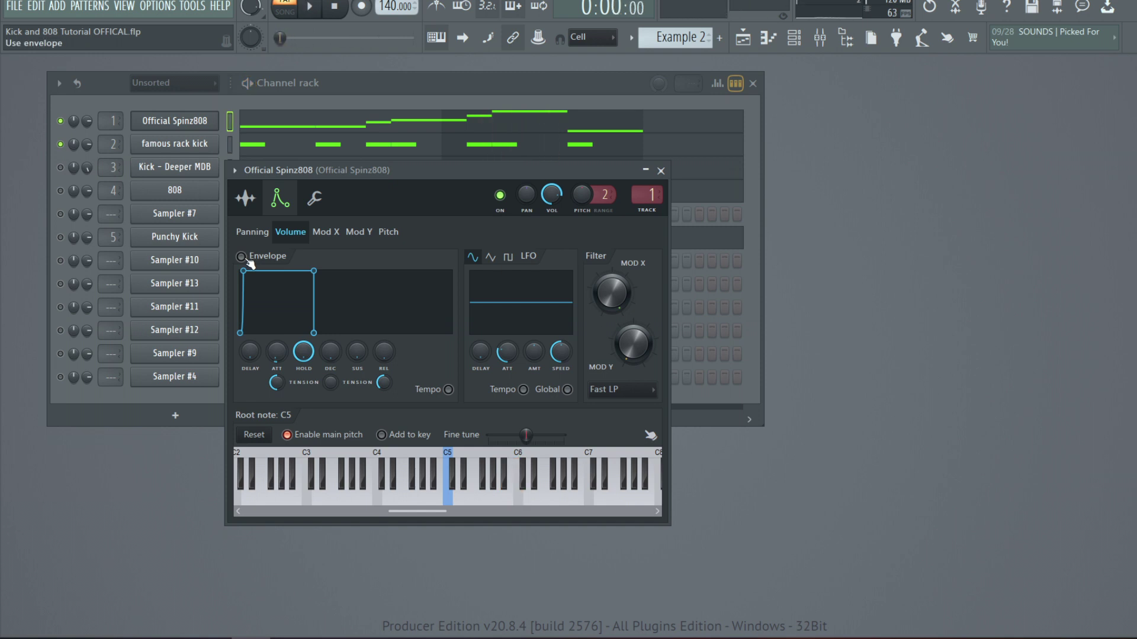
click(251, 262)
key(space)
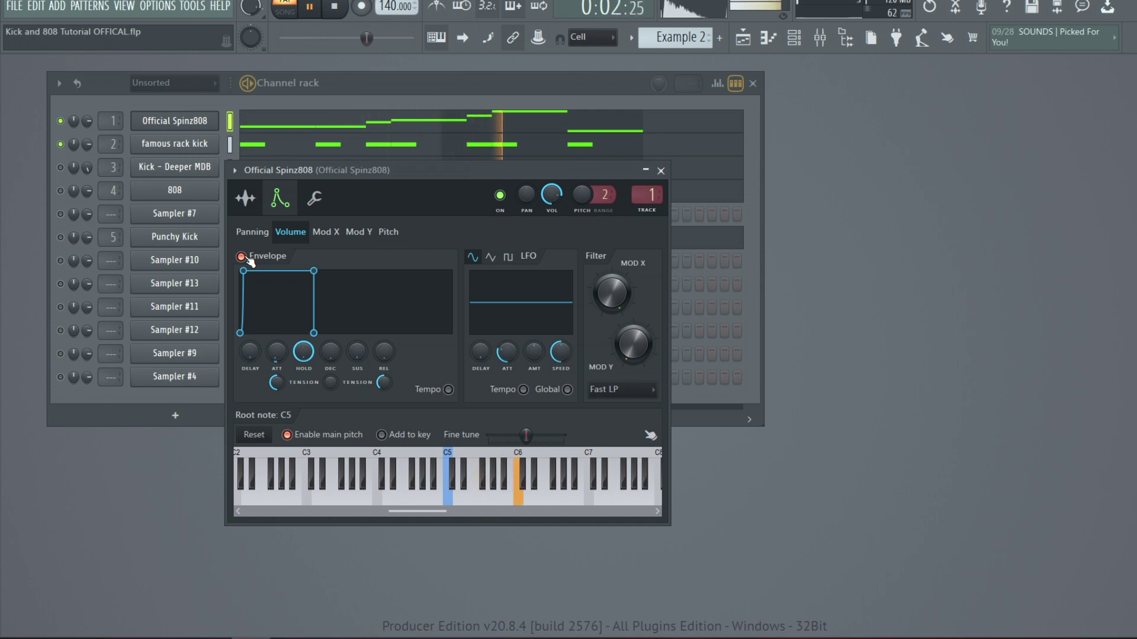
key(space)
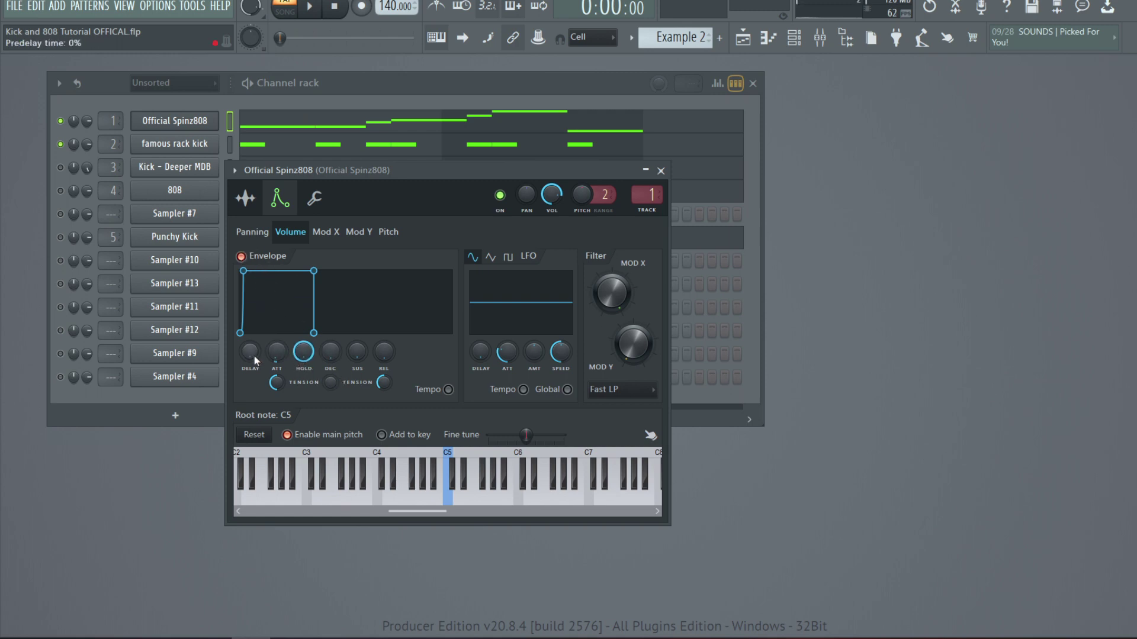
Add a very short delay to the start of the Official Spinz808 volume envelope
drag(250, 352, 250, 348)
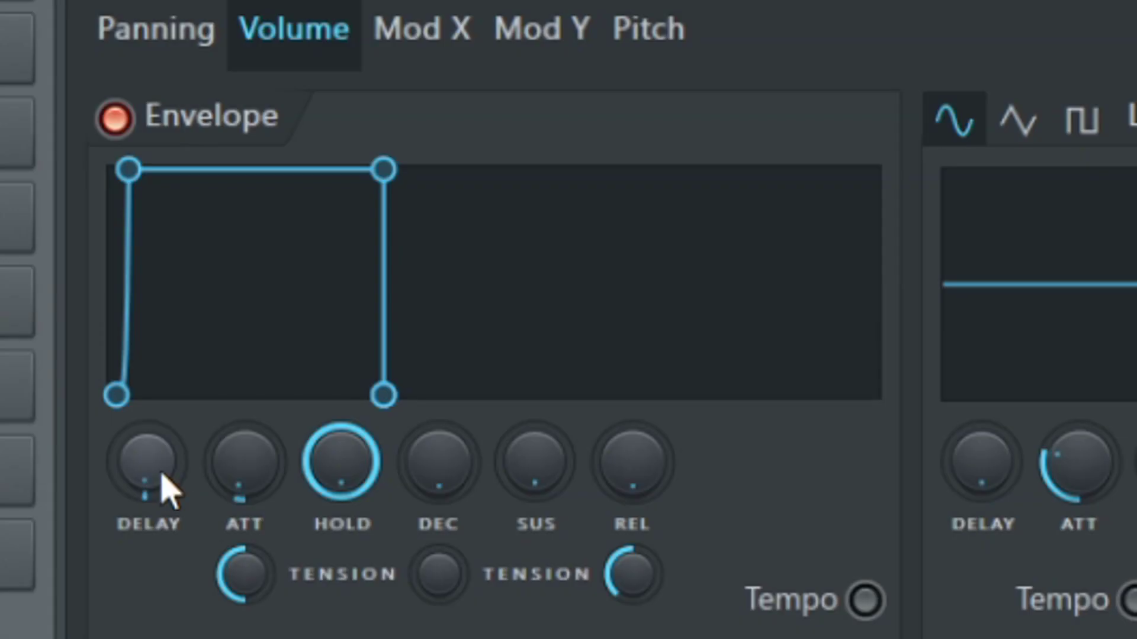
drag(254, 359, 254, 356)
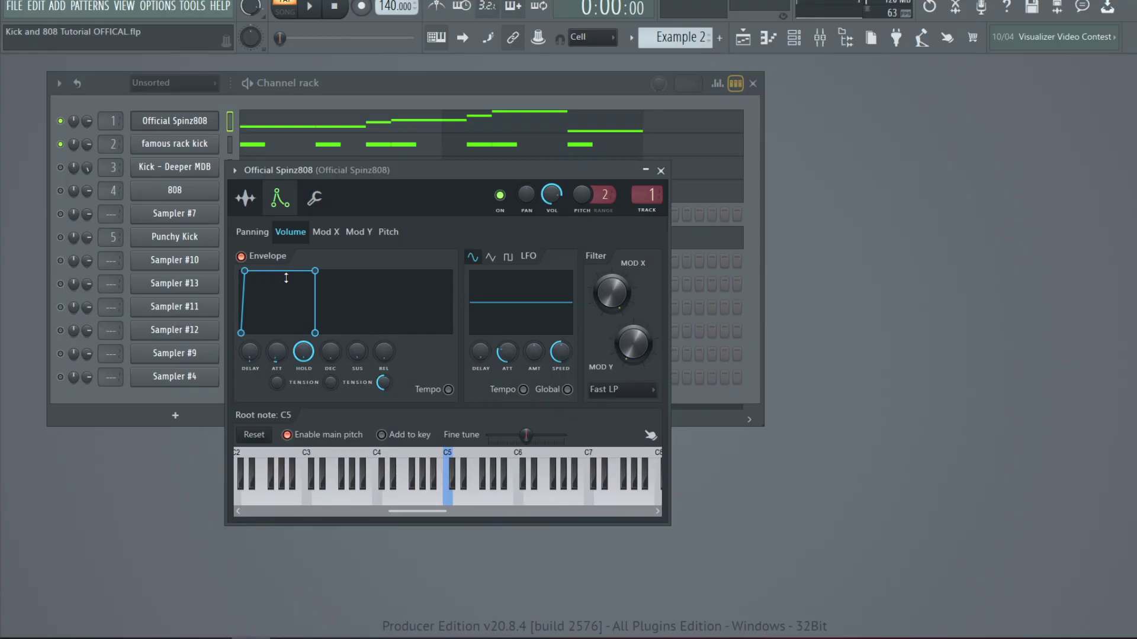
Give the 808 channel's volume envelope a slight delay, a short attack and negative attack tension
click(175, 190)
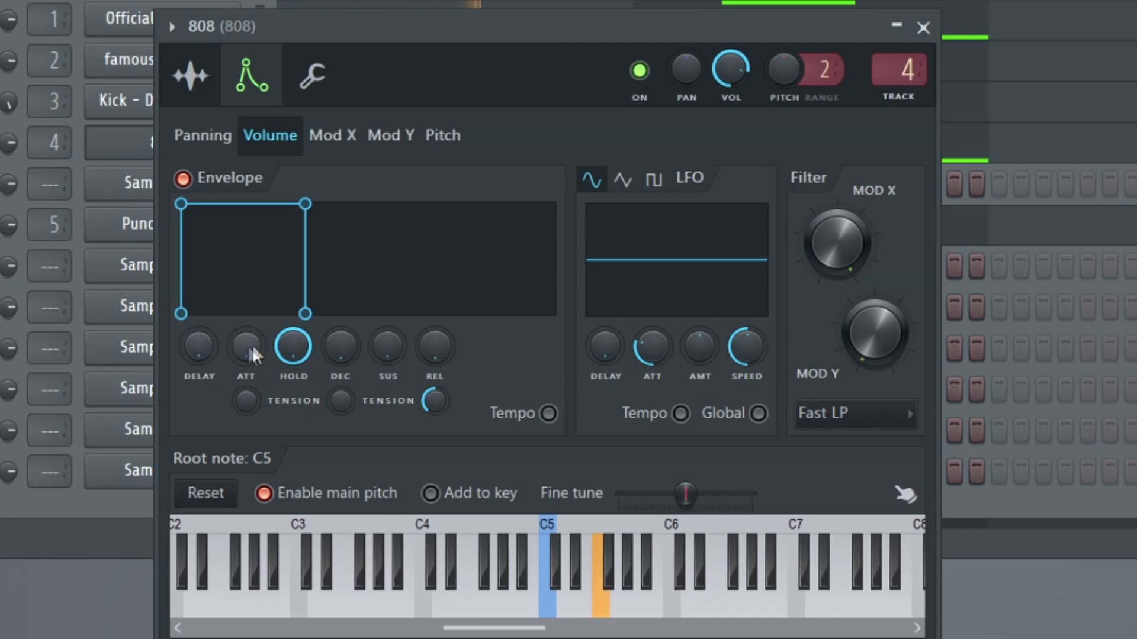
drag(246, 348, 199, 343)
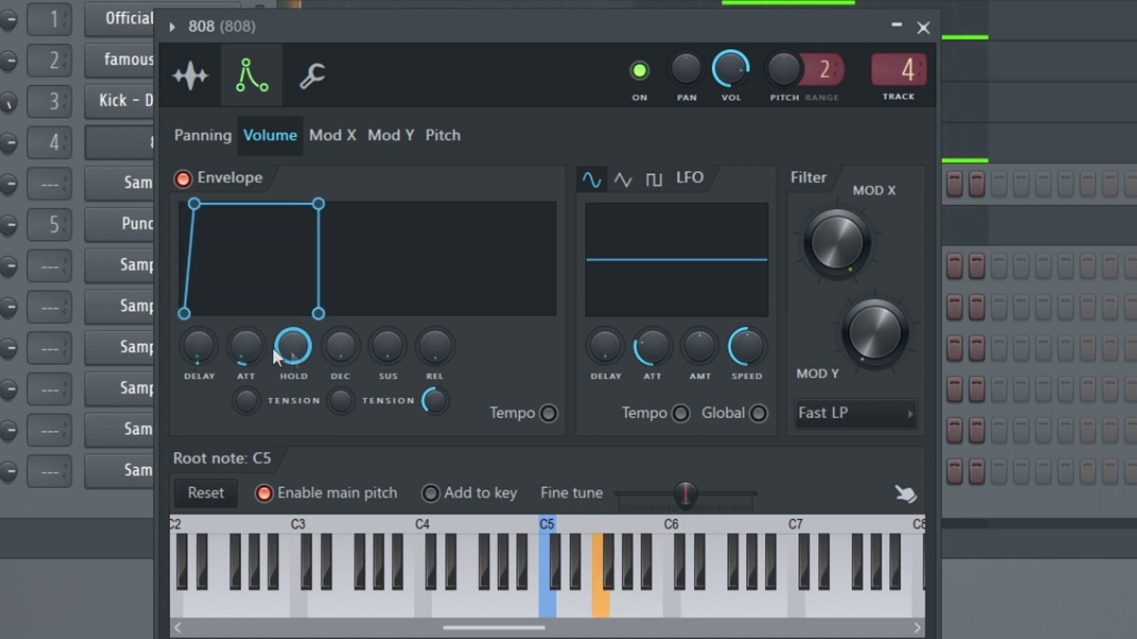
drag(241, 399, 242, 408)
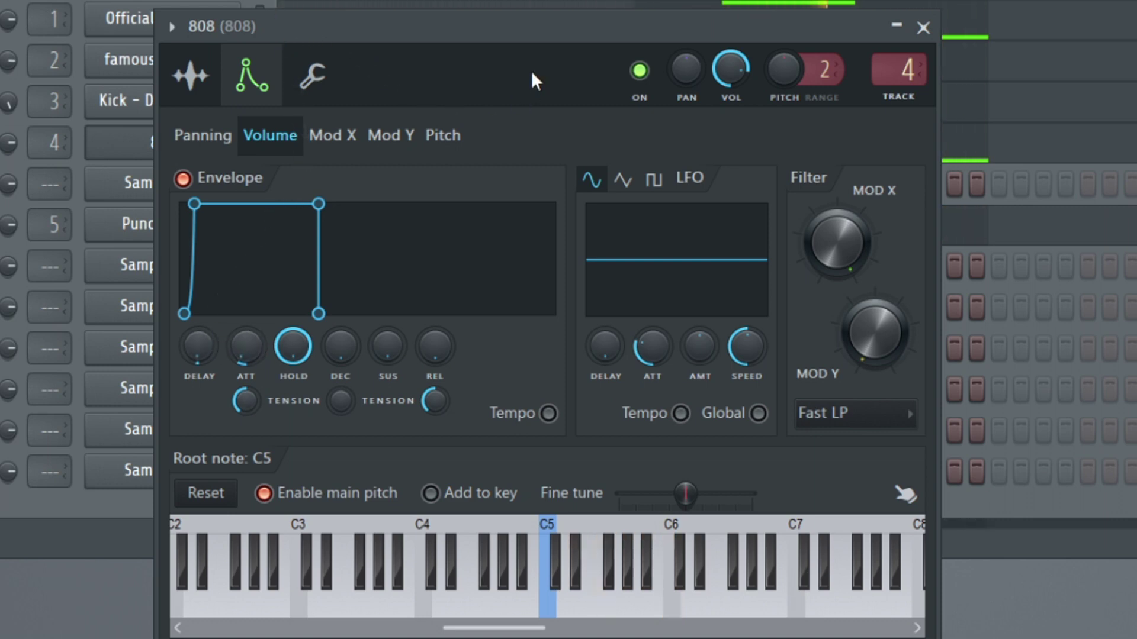
Compare the 808 with its volume envelope off and on during playback, leaving the envelope enabled
drag(335, 58, 508, 208)
click(359, 348)
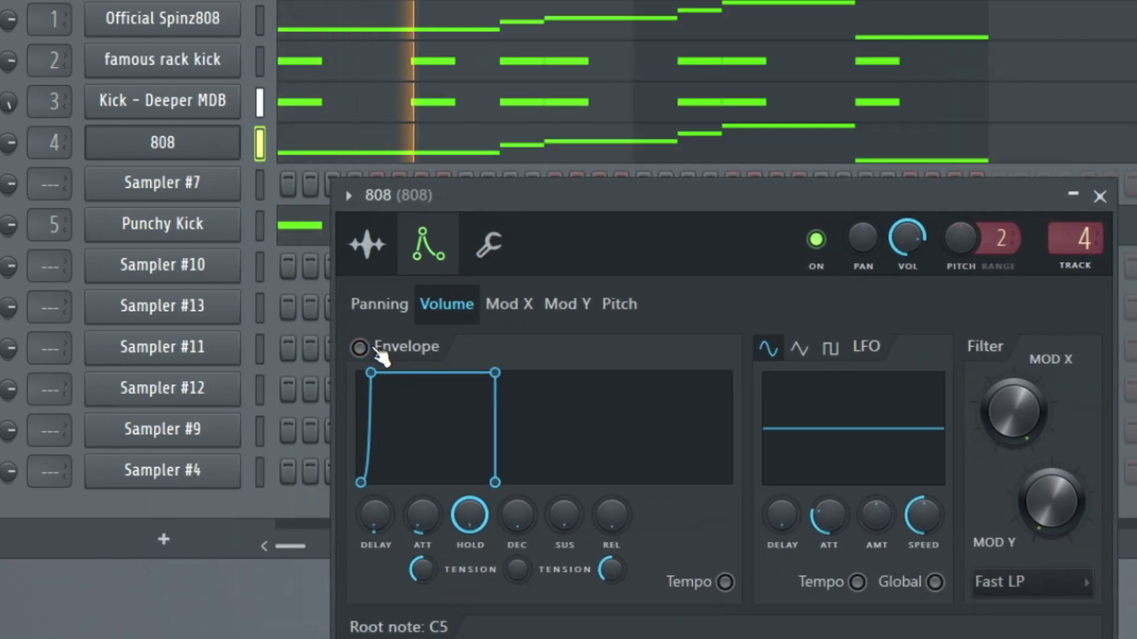
click(360, 347)
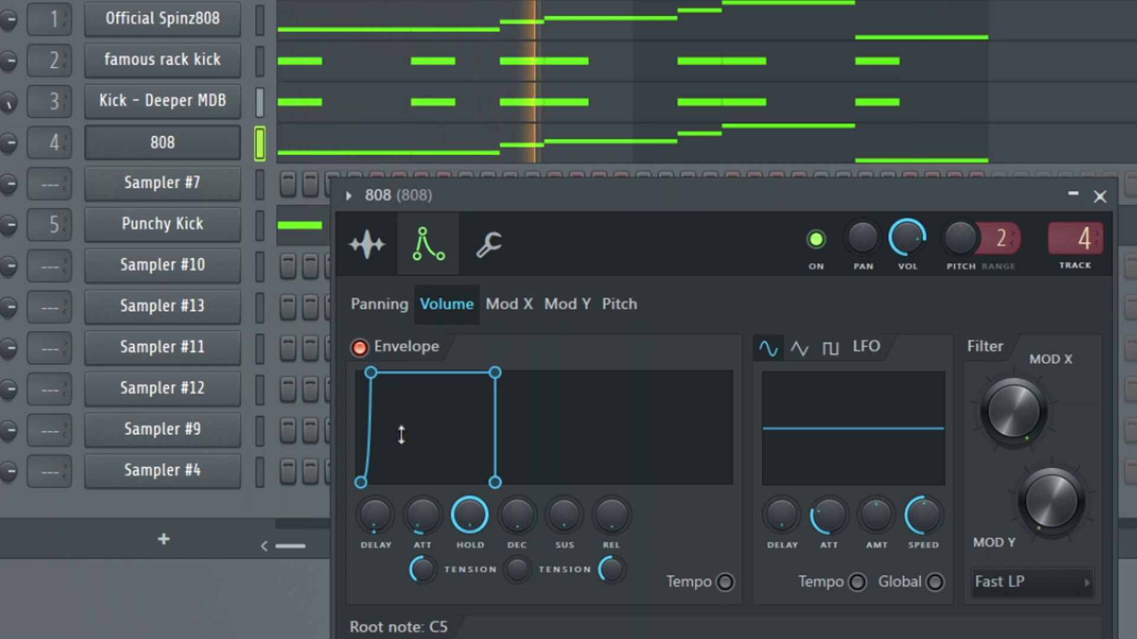
key(space)
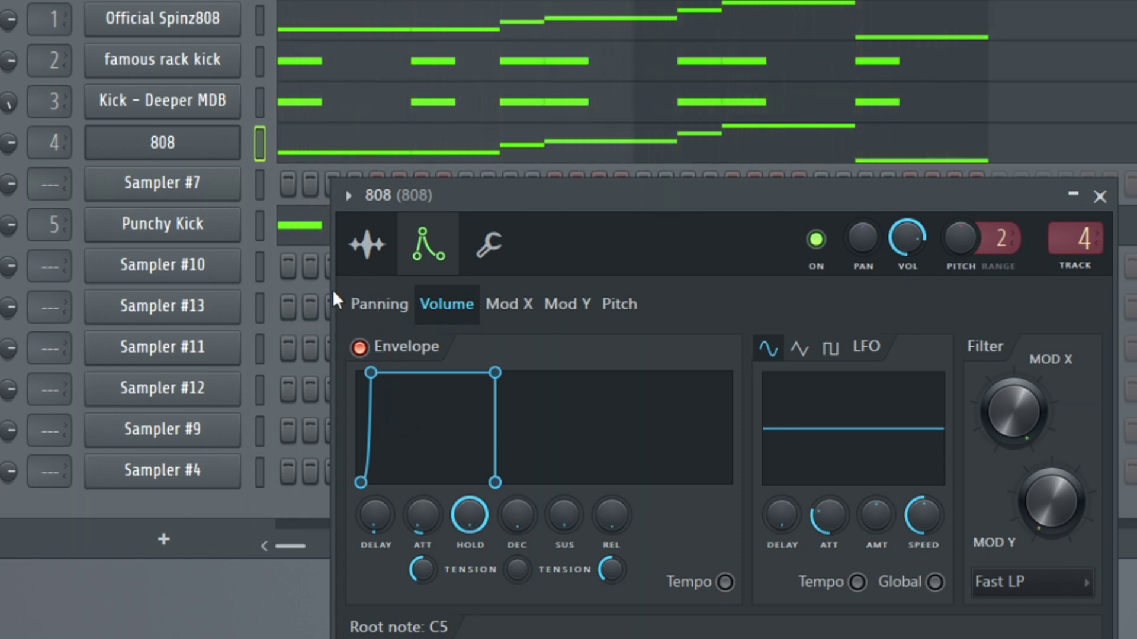